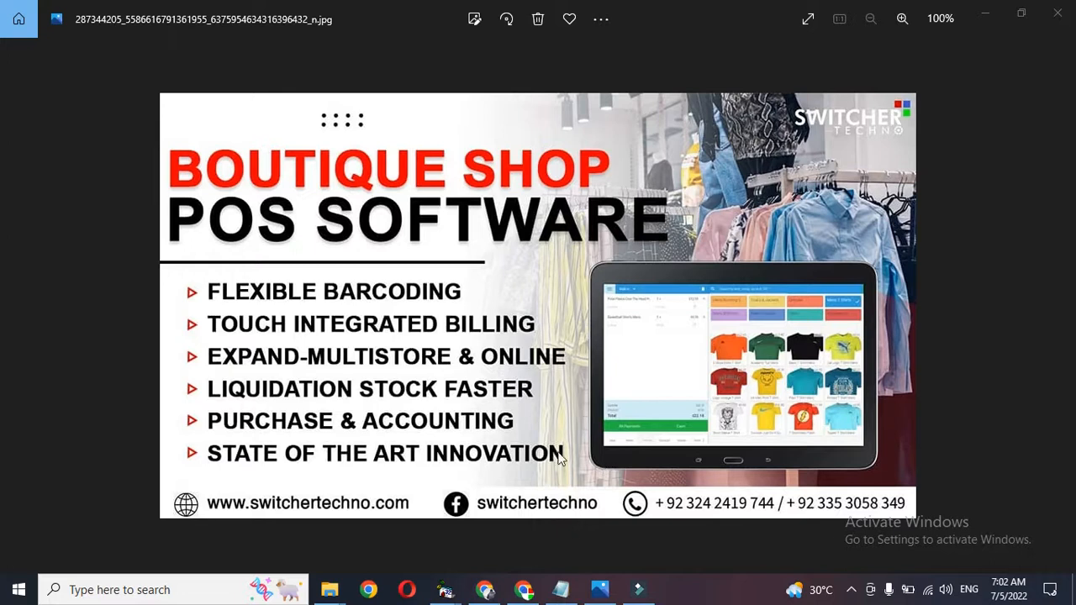
Bring up the point-of-sale Log In Form and minimise the picture viewer showing the boutique shop advert.
mouse_move(444, 590)
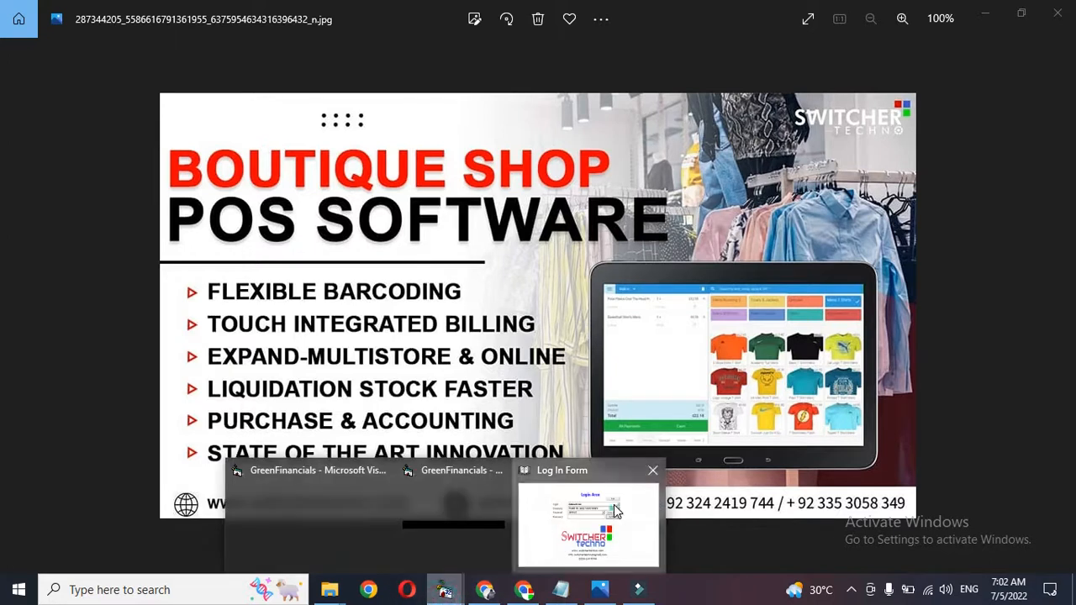
click(614, 510)
click(986, 13)
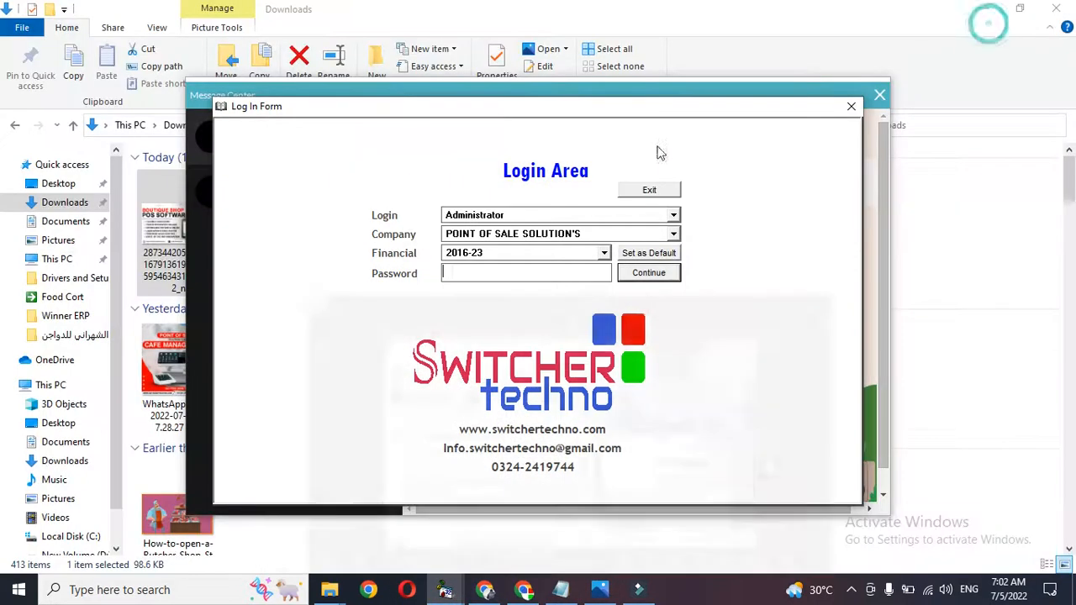
Log in as Administrator by entering the account password in the Login Area.
click(653, 272)
key(Return)
click(639, 214)
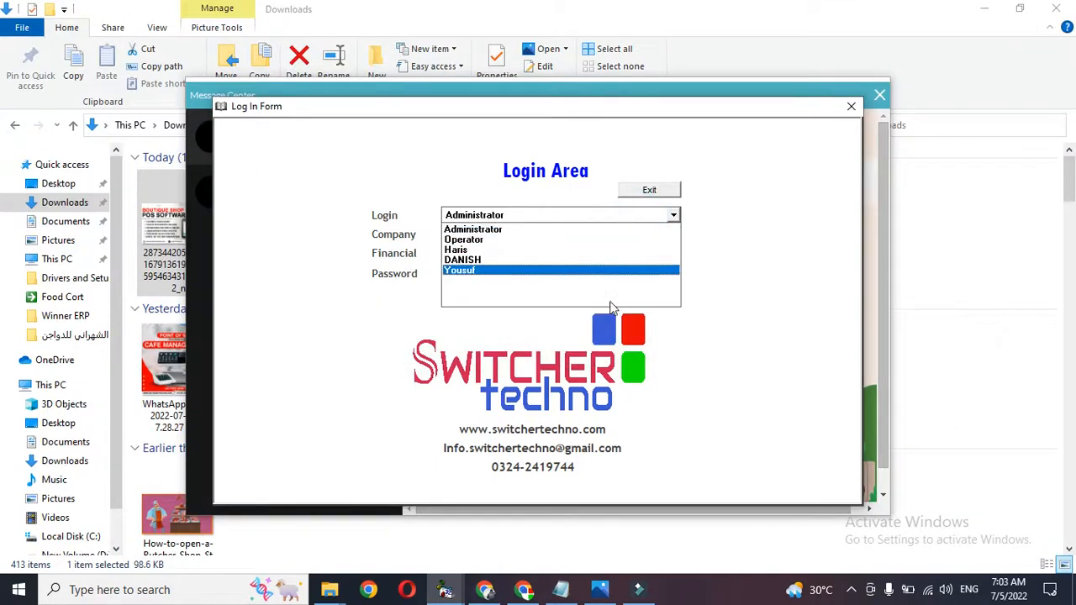
click(572, 230)
click(562, 271)
text(xxx)
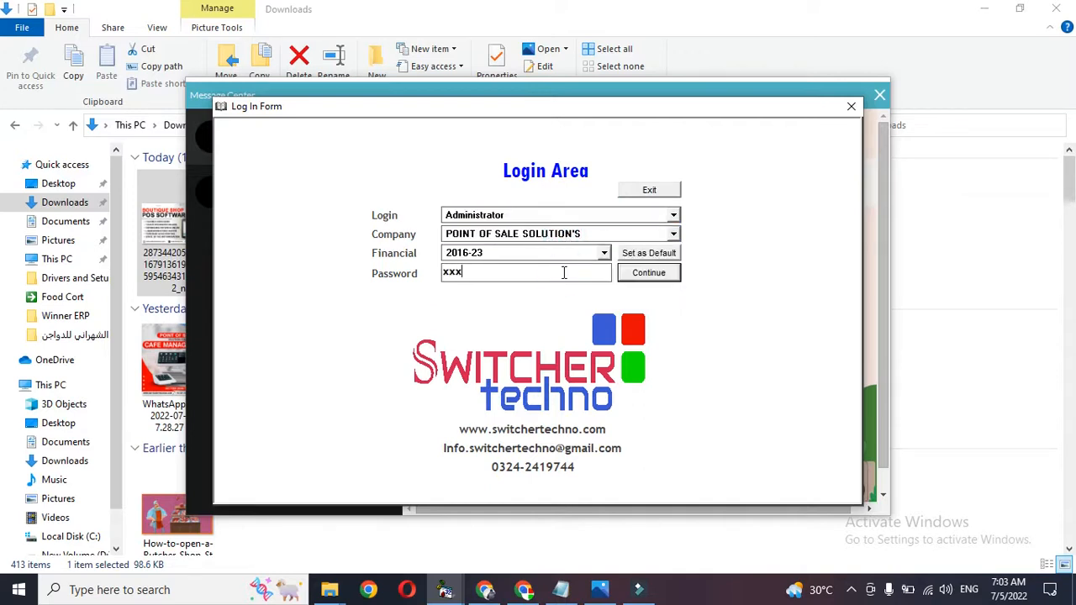
key(Return)
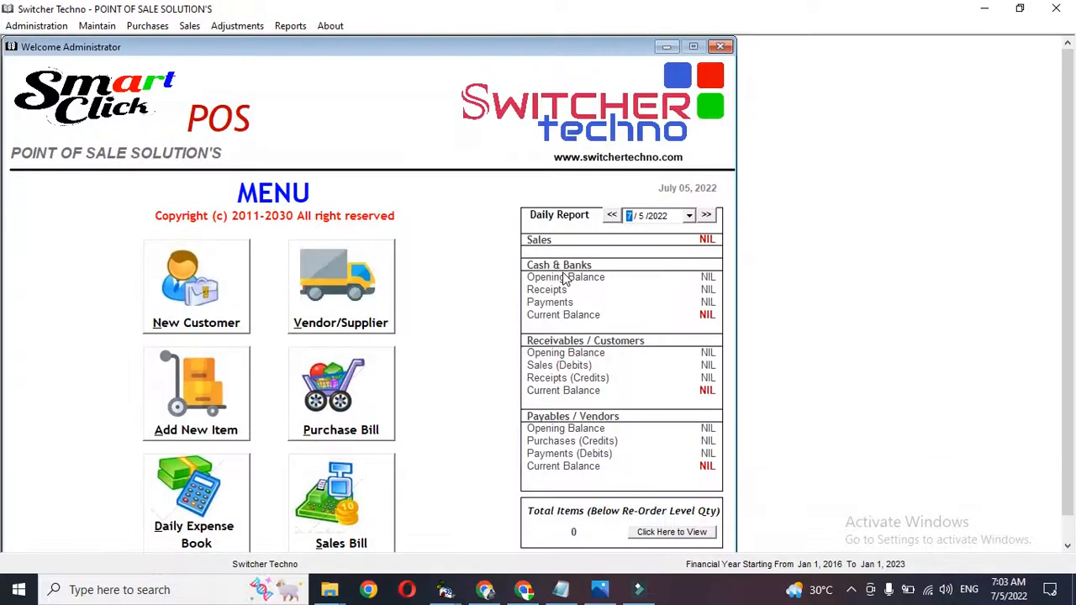
click(37, 25)
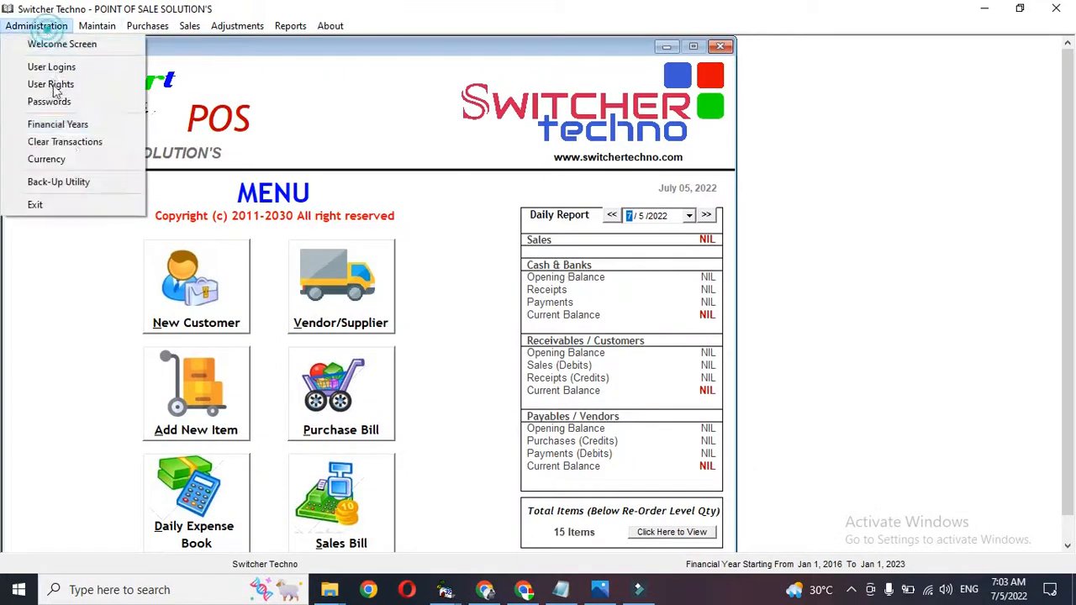
click(71, 143)
key(Escape)
Open the form for adding new inventory items and select the GARMENTS main category.
click(196, 410)
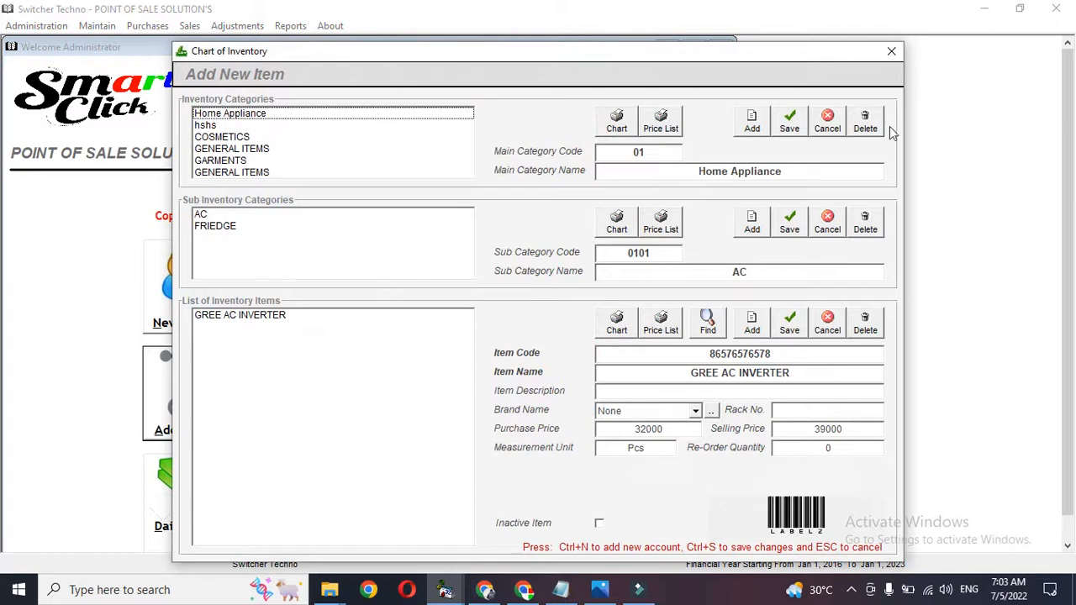
click(743, 130)
drag(296, 129, 300, 205)
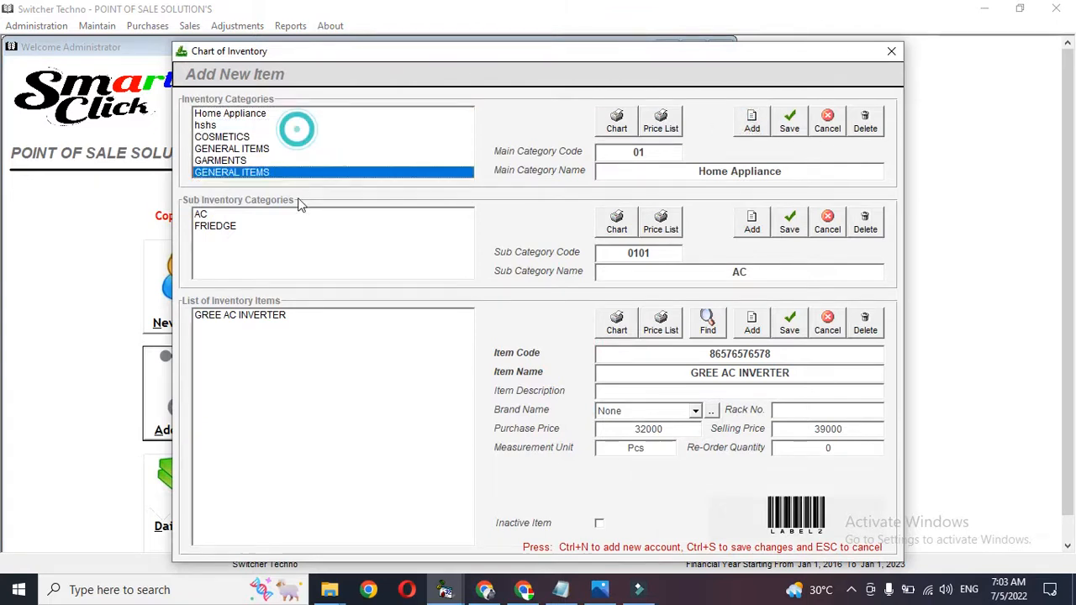
click(254, 163)
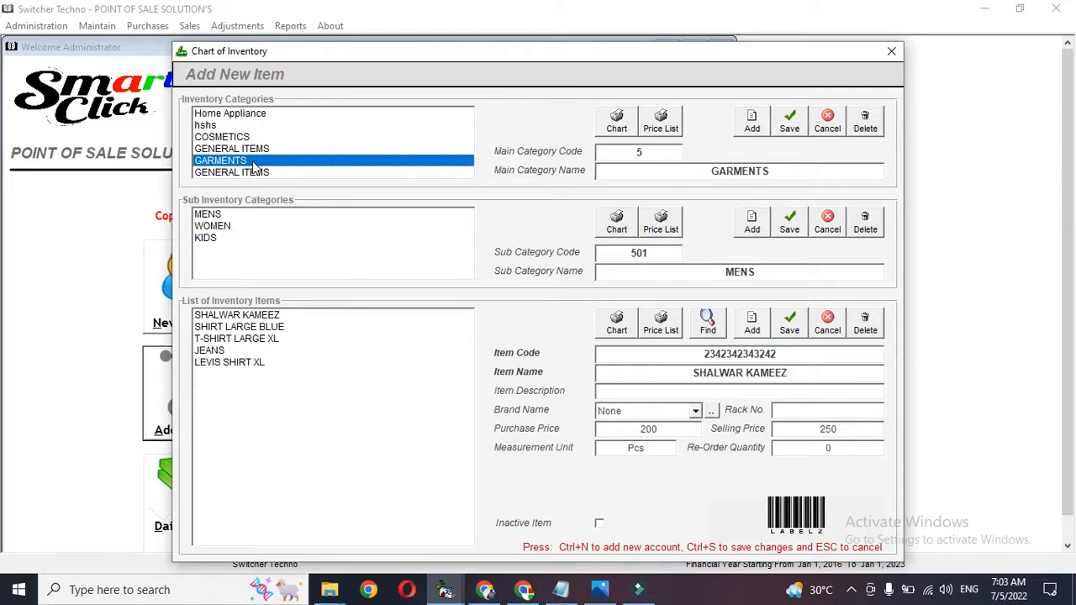
Look through the items listed under the MENS, WOMEN and KIDS subcategories of GARMENTS.
click(225, 215)
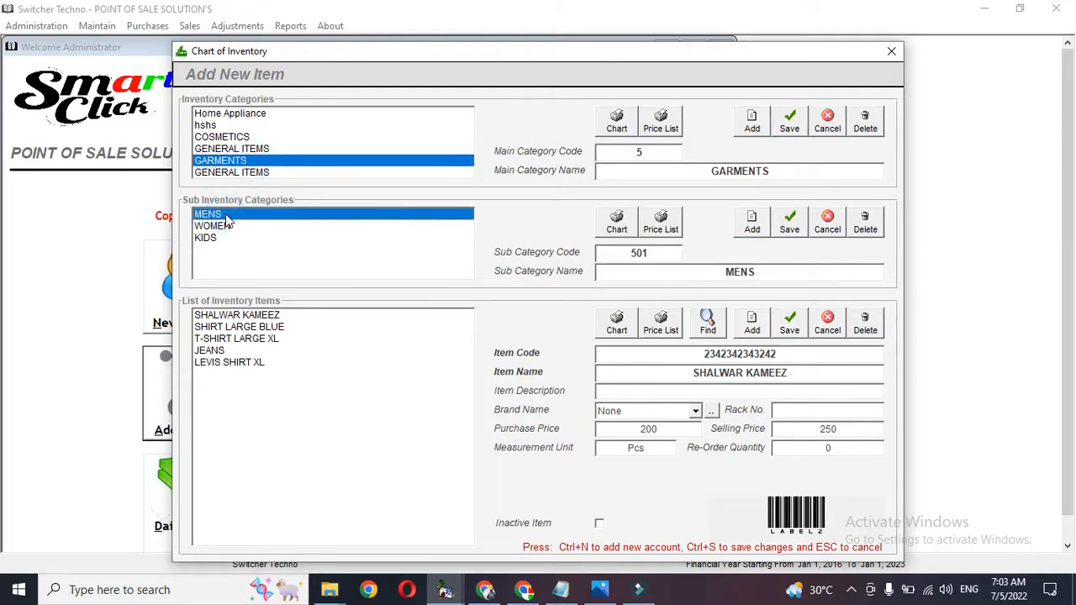
key(Down)
key(Down)
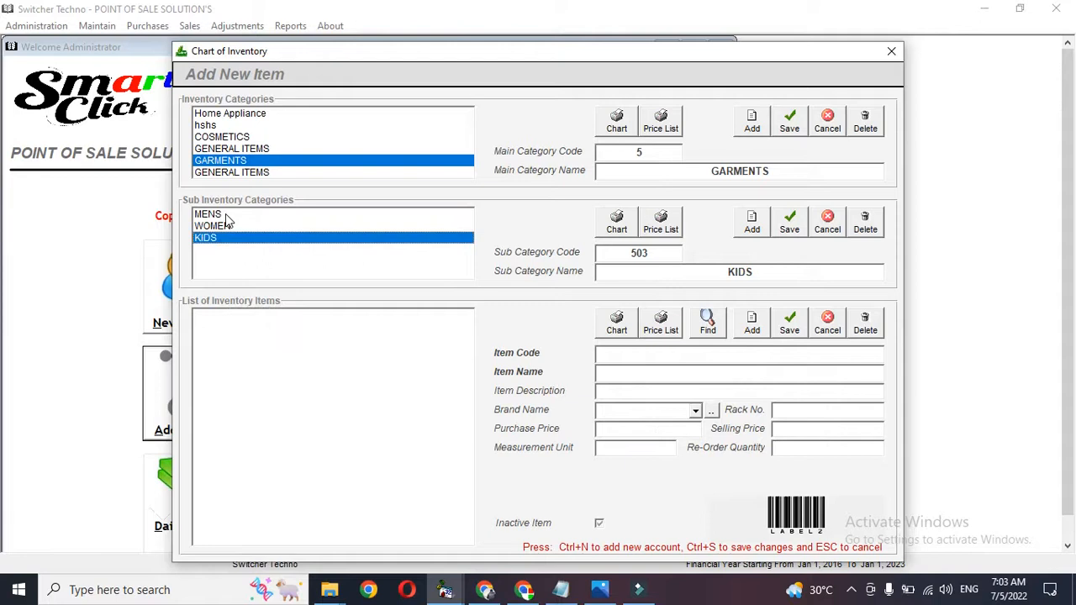
click(348, 226)
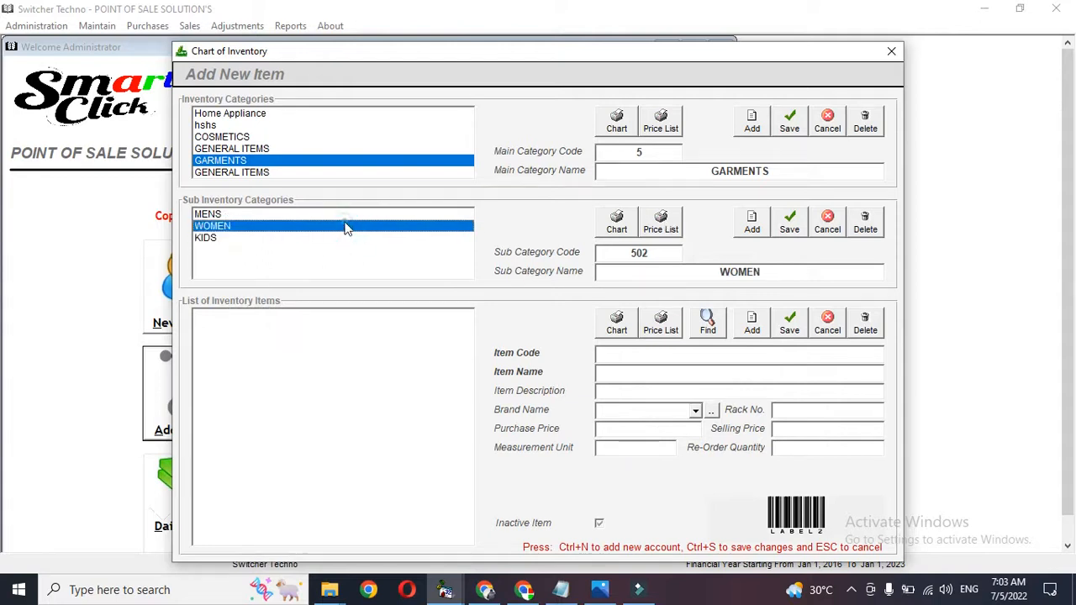
Start a new inventory item in the MENS subcategory and name it Mens Levis T-Shirt.
click(345, 217)
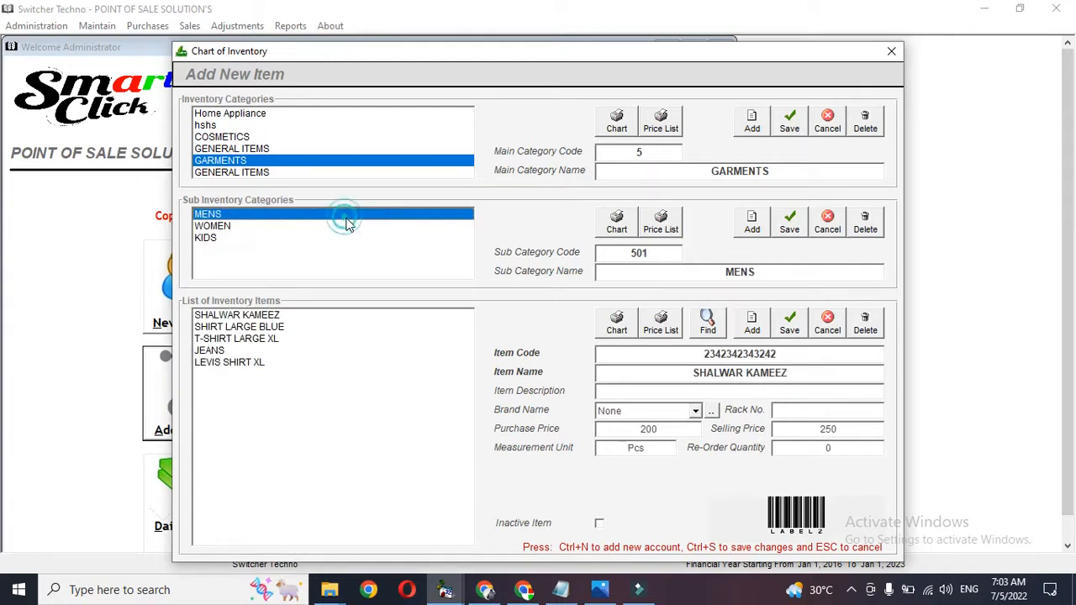
click(759, 328)
double_click(769, 354)
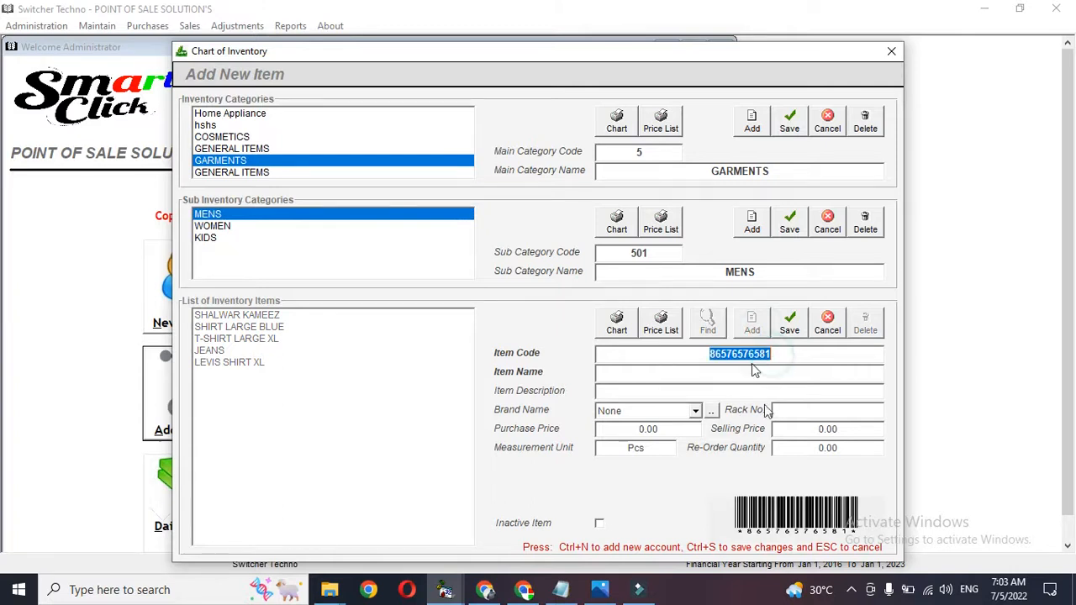
click(780, 371)
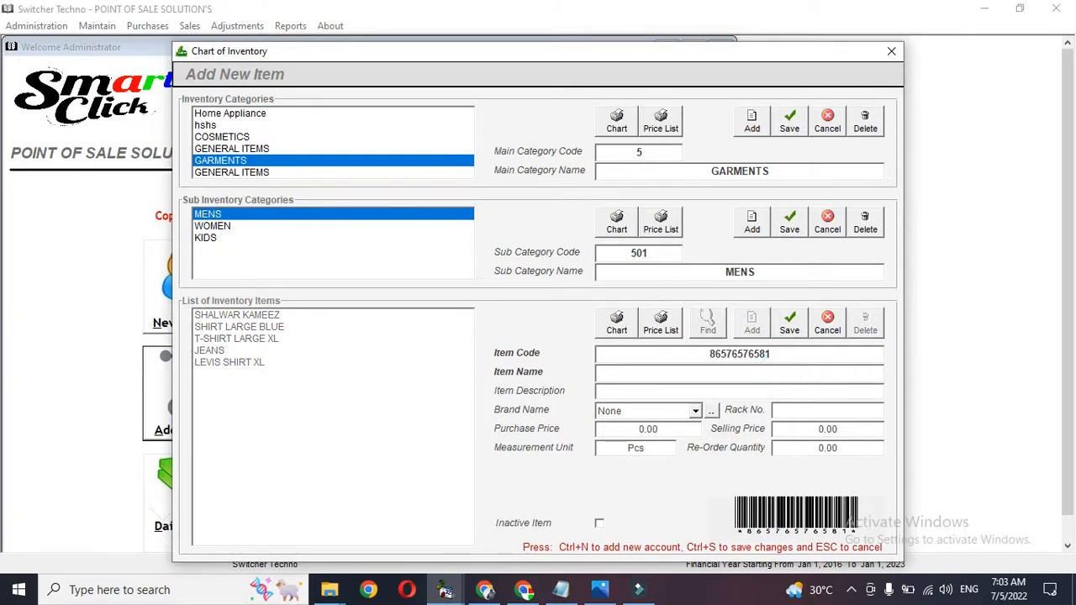
text(Mens Levis T-Shirt)
key(Return)
key(Return)
key(Return)
key(Return)
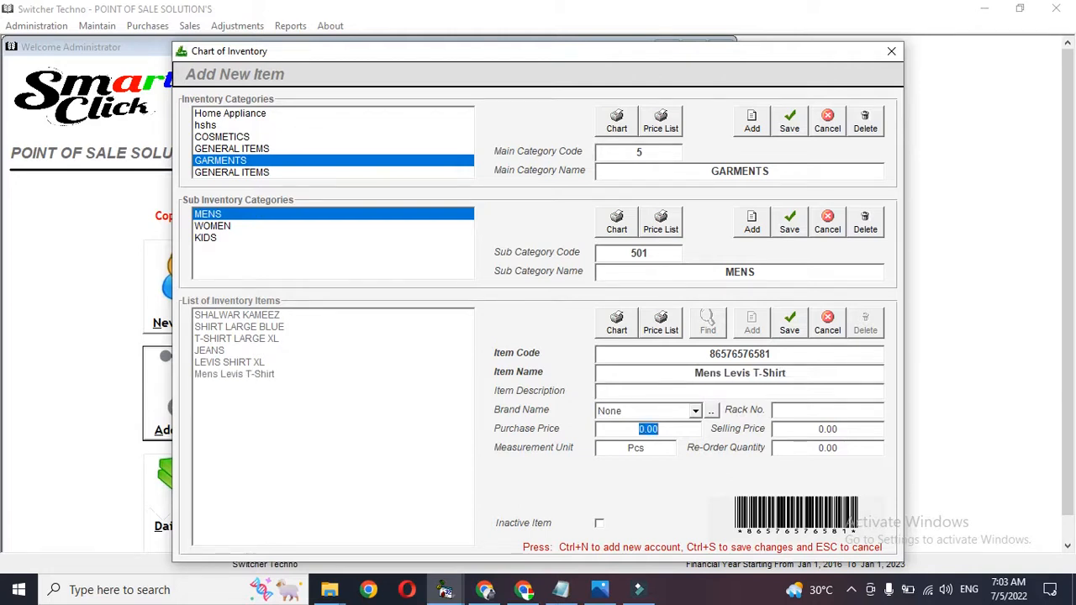
Set the T-shirt's purchase price to 1200 and selling price to 1900, and save the item.
text(1200)
key(Return)
text(19)
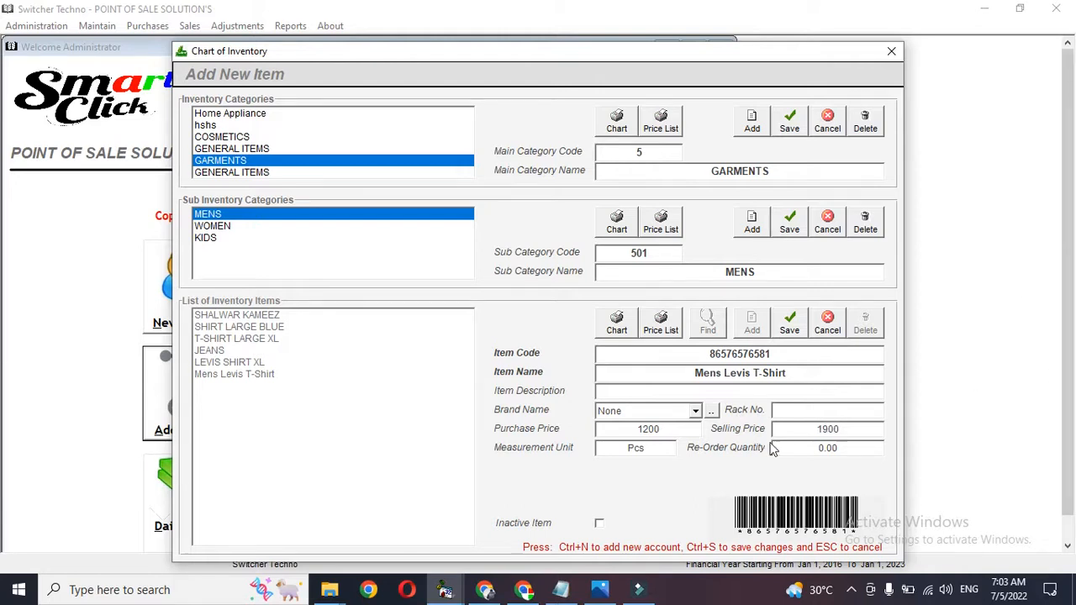
double_click(656, 448)
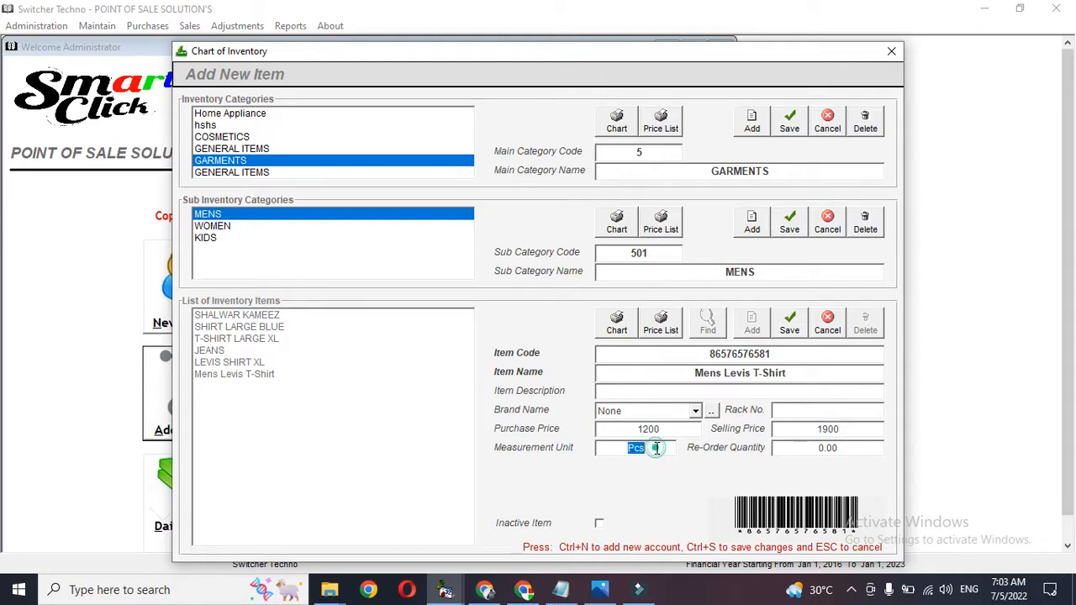
click(809, 451)
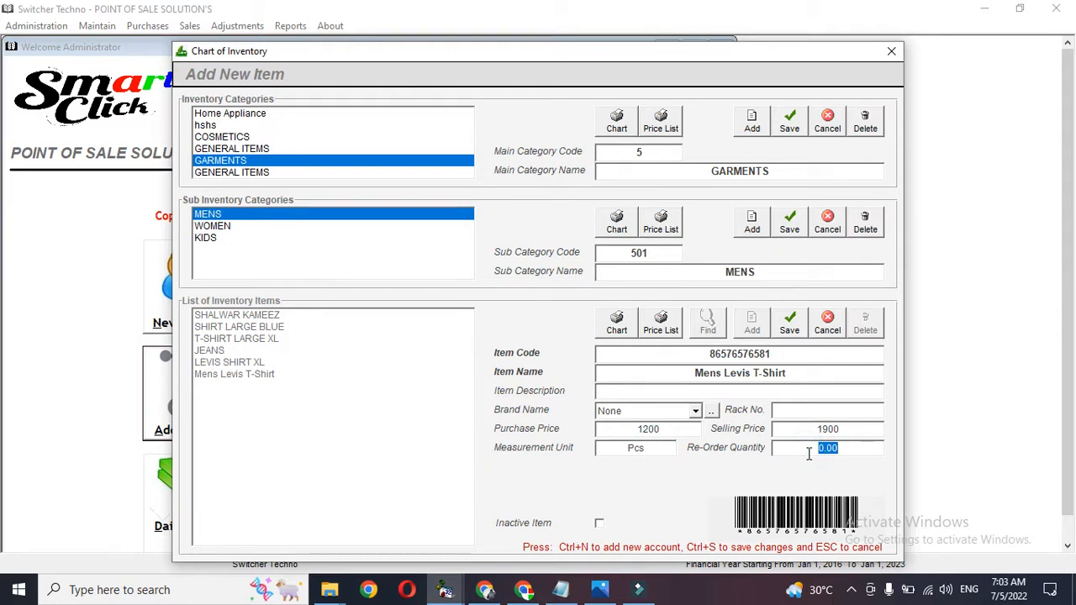
double_click(809, 452)
click(791, 324)
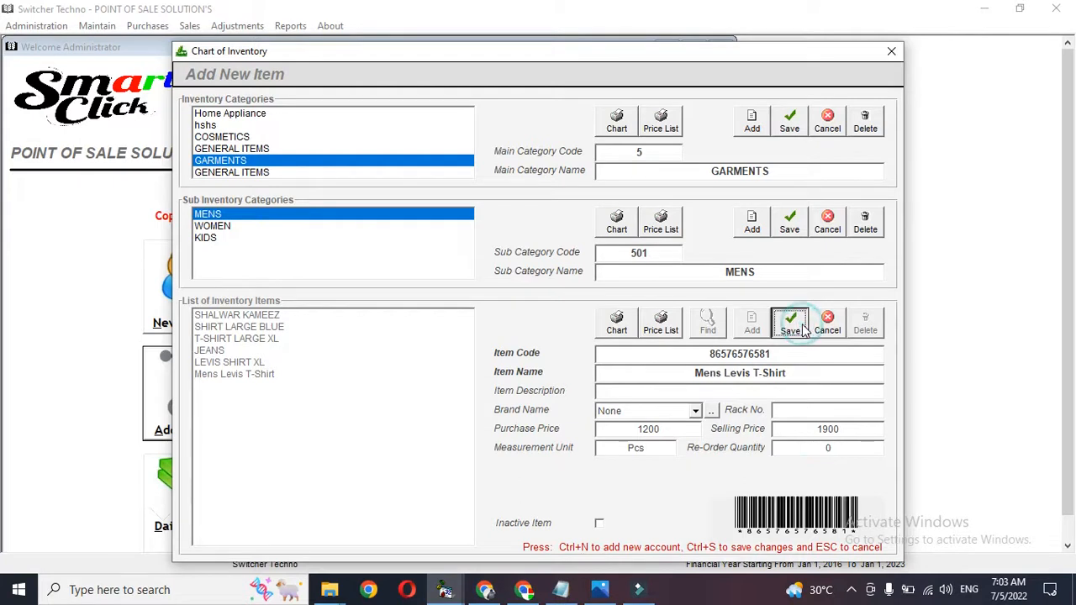
click(264, 249)
click(752, 323)
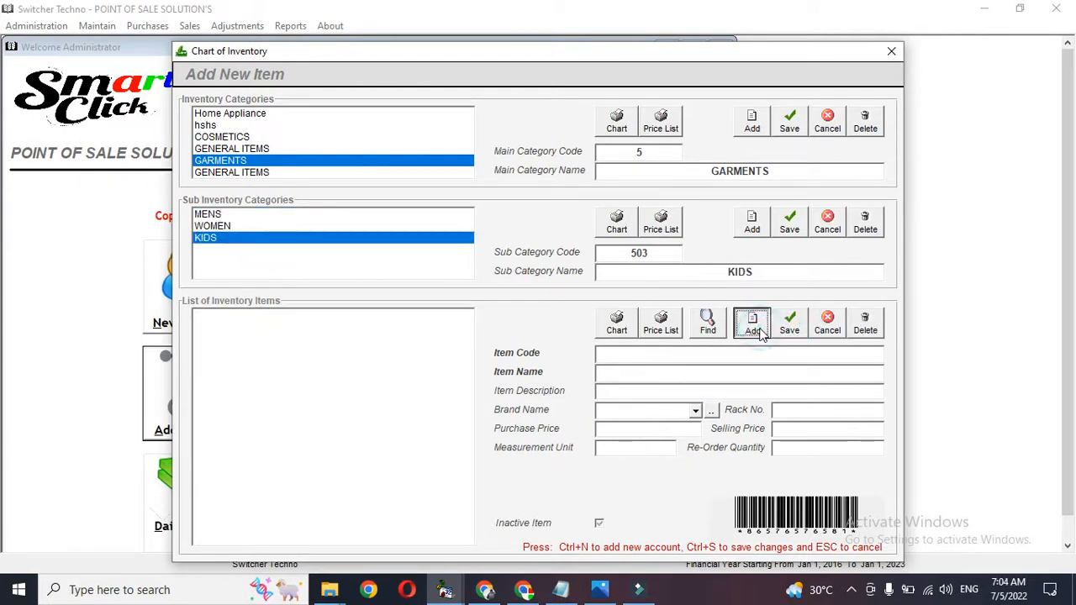
click(825, 332)
click(295, 227)
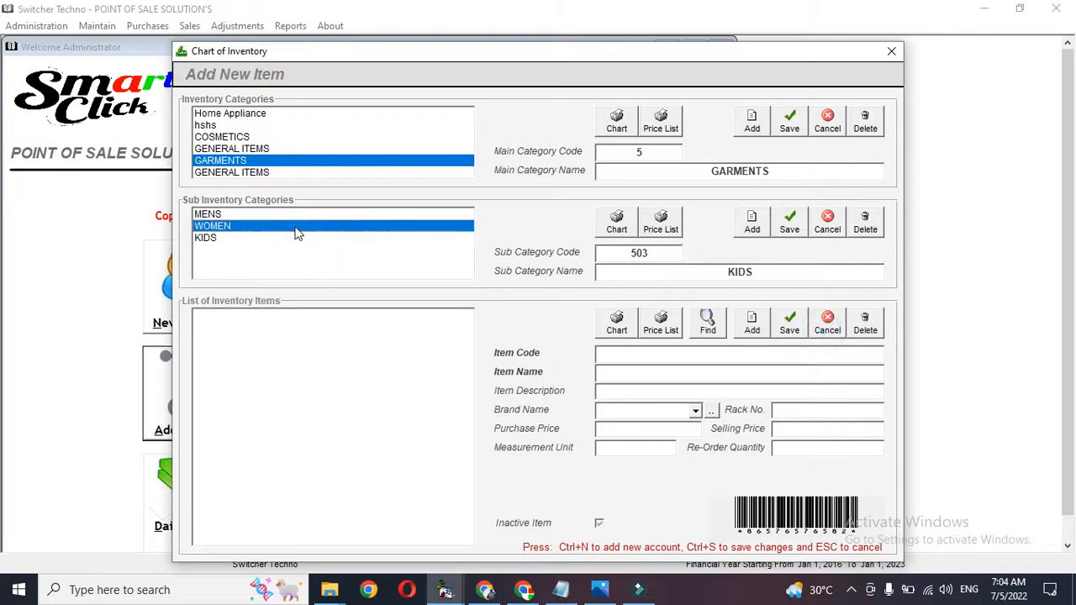
Leave the inventory form, open a purchase bill and bring up its list of existing vendors.
click(892, 51)
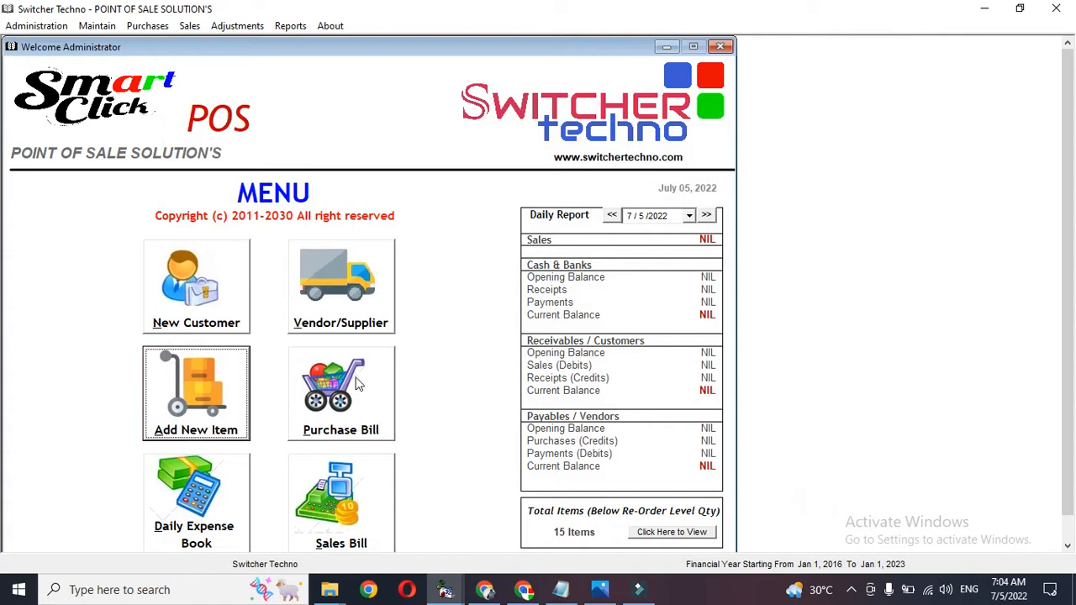
click(368, 402)
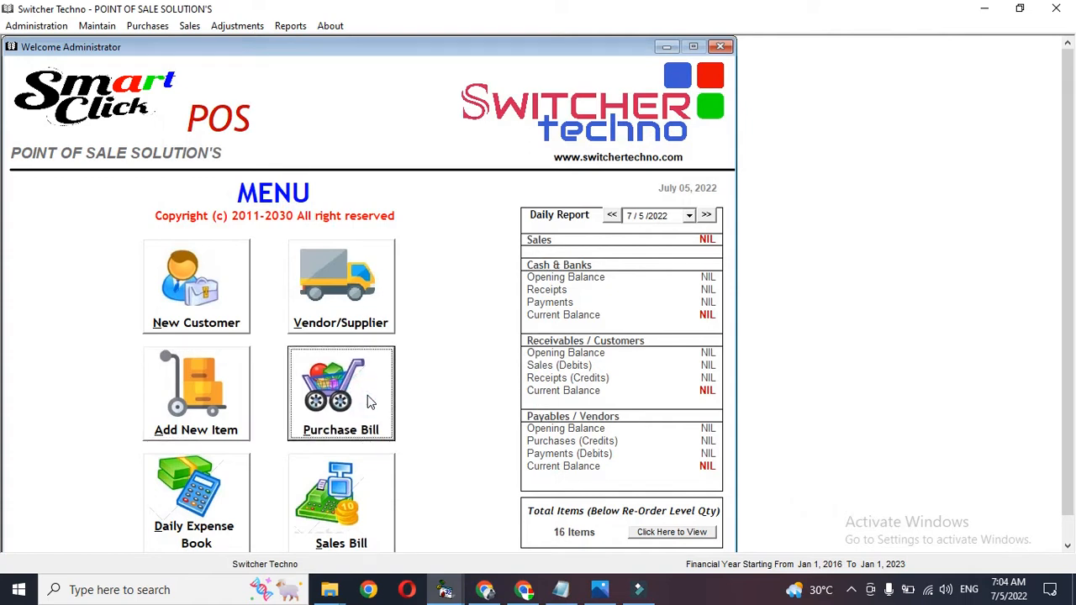
click(567, 140)
text(a)
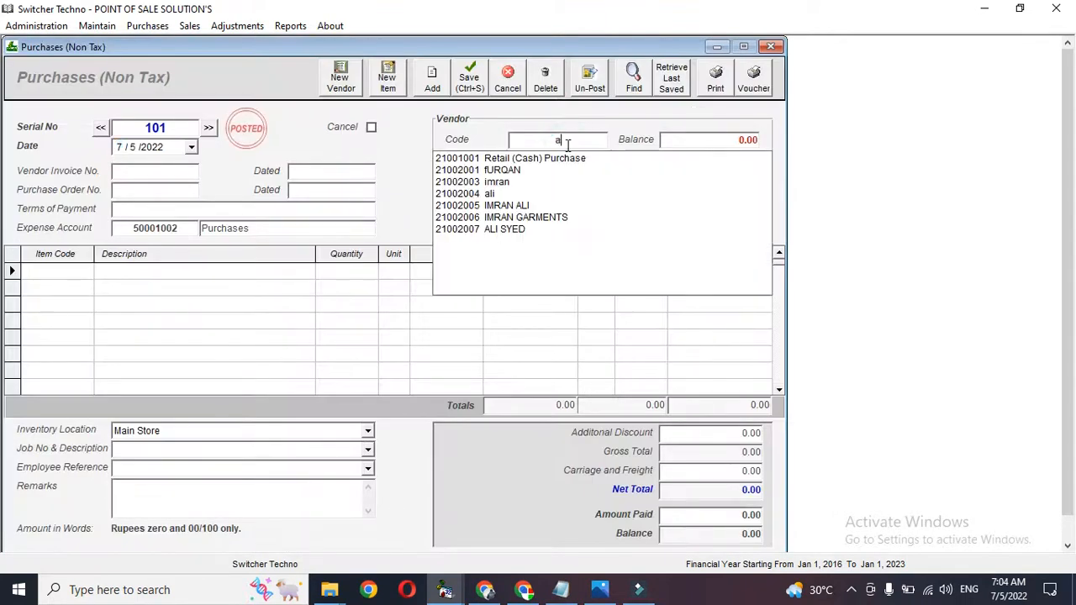
Open the vendor form from the purchase bill and start a new supplier under Credit Vendors.
click(348, 91)
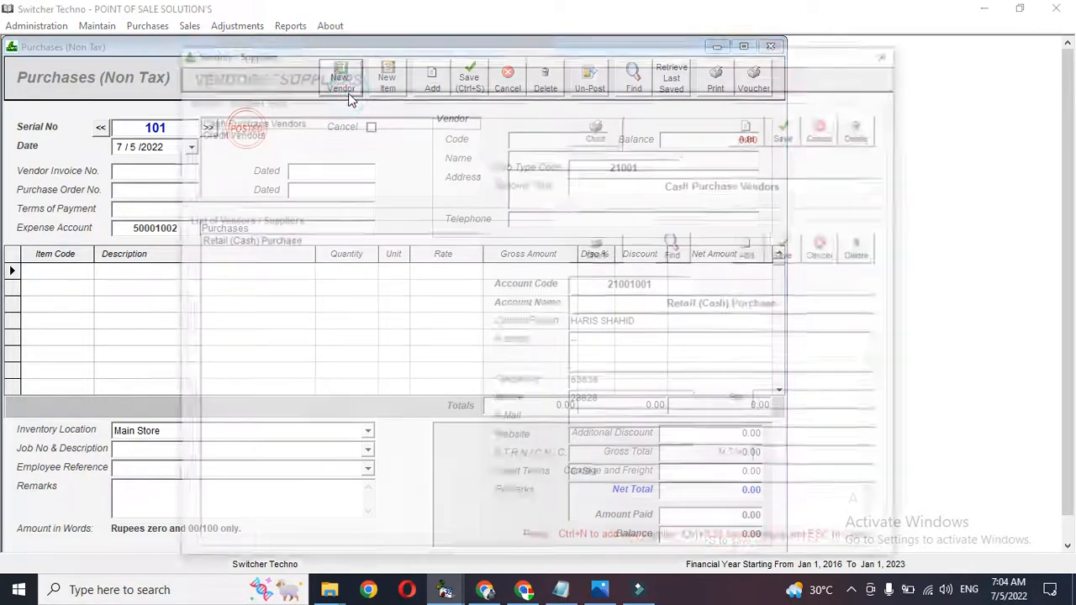
drag(256, 51, 240, 52)
click(225, 134)
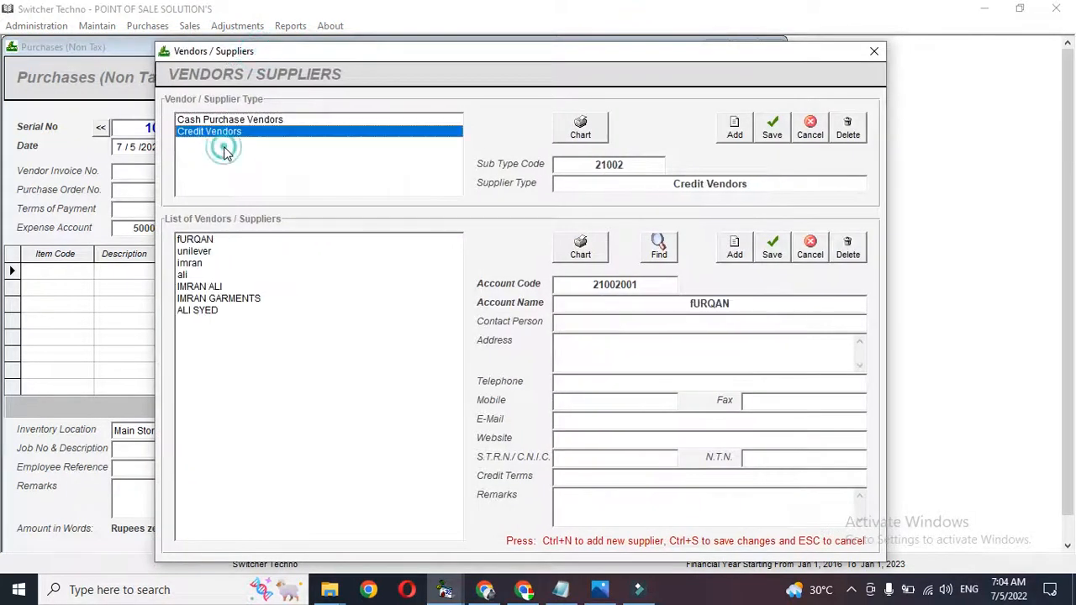
click(236, 121)
click(237, 132)
click(734, 248)
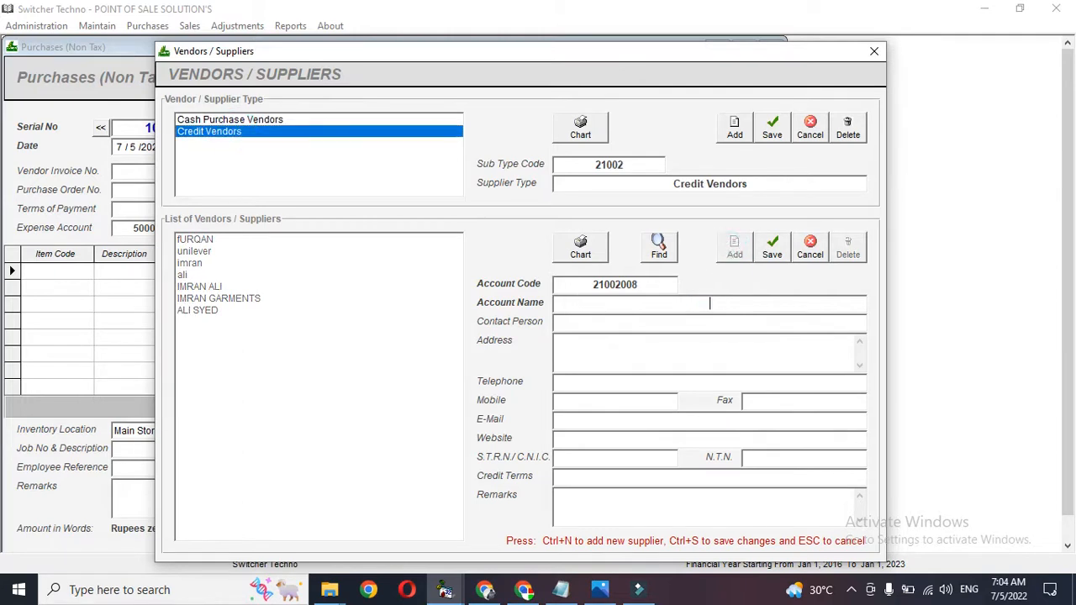
Save the new credit vendor with the account name Salman Garment Trader and close the vendor form.
text(Salman Garmetns)
key(BackSpace)
key(BackSpace)
key(BackSpace)
key(BackSpace)
key(BackSpace)
text(nt Trader)
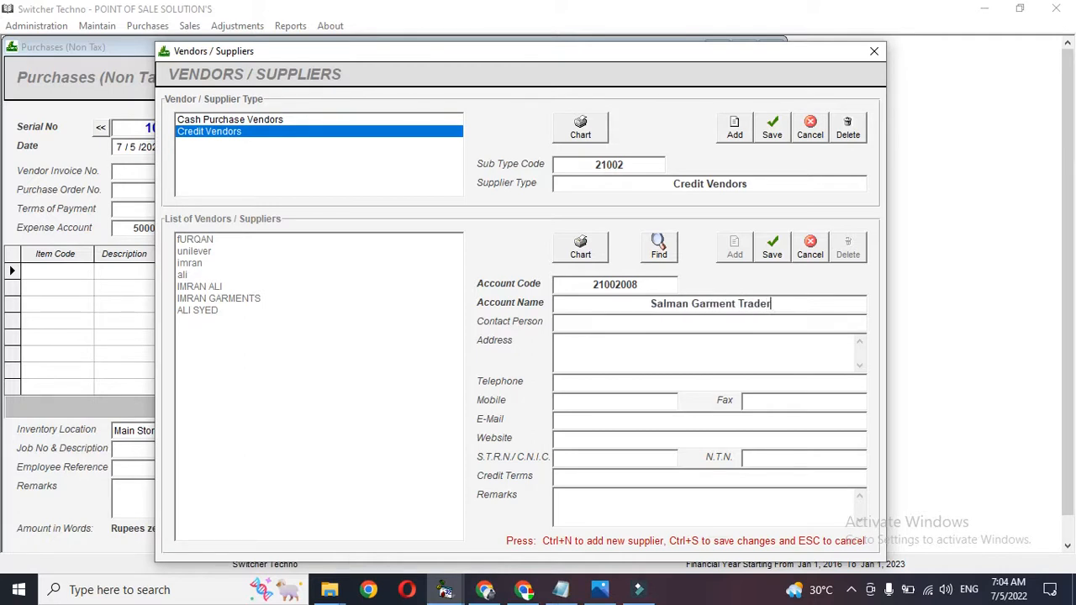
click(772, 246)
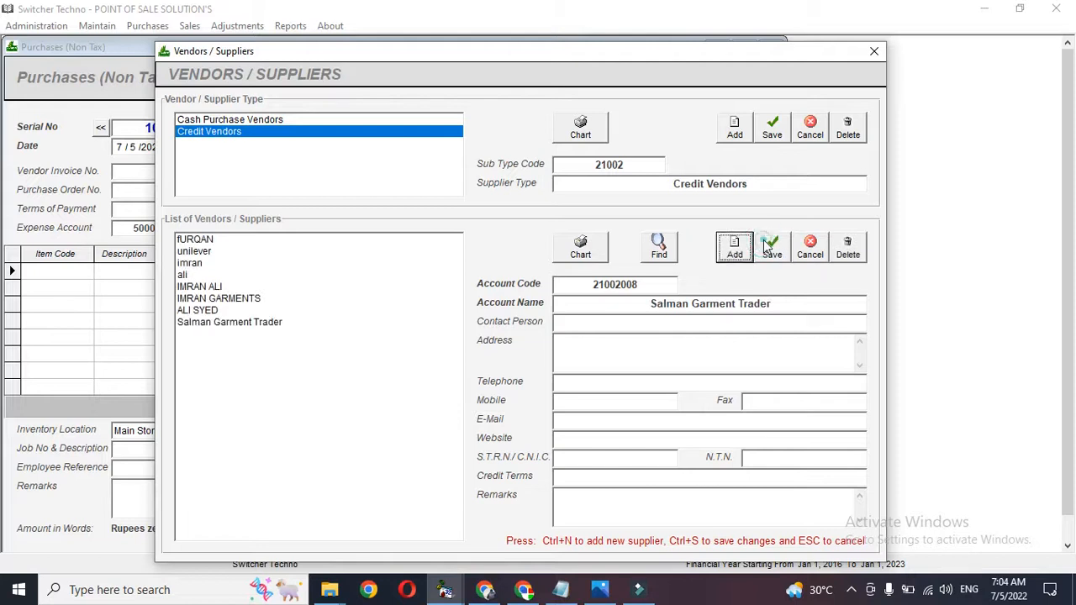
click(874, 50)
Assign Salman Garment Trader as the purchase bill's vendor and enter 0 as the vendor invoice number.
click(538, 139)
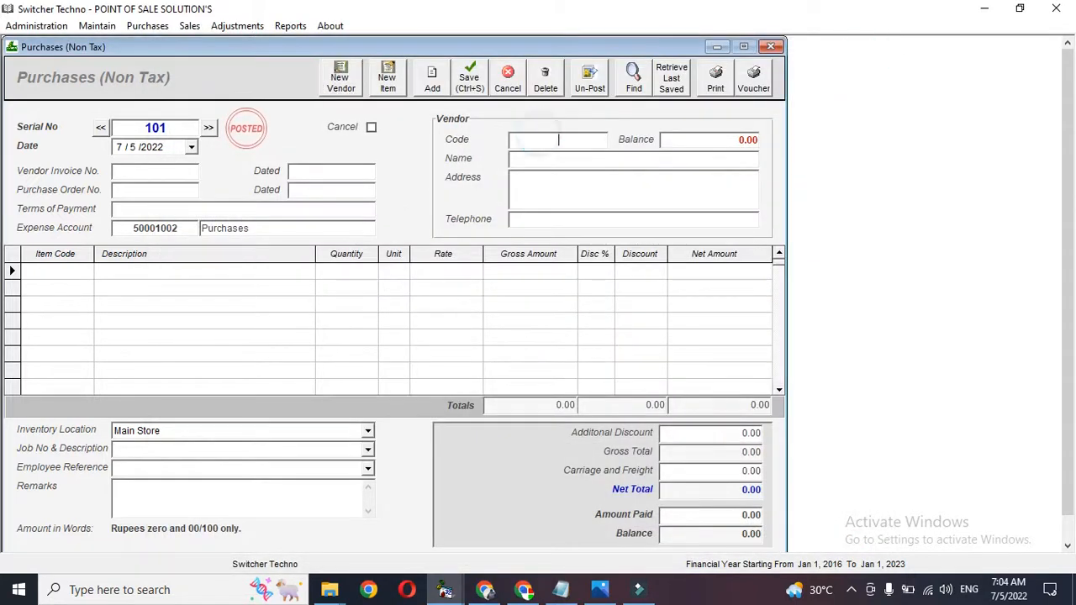
text(salma)
click(532, 160)
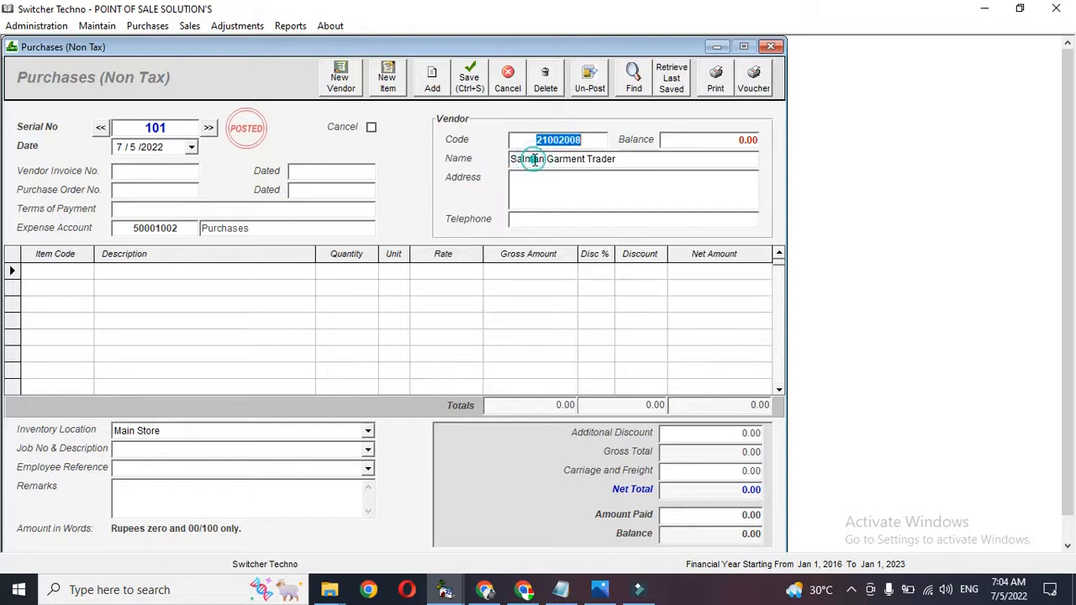
click(158, 168)
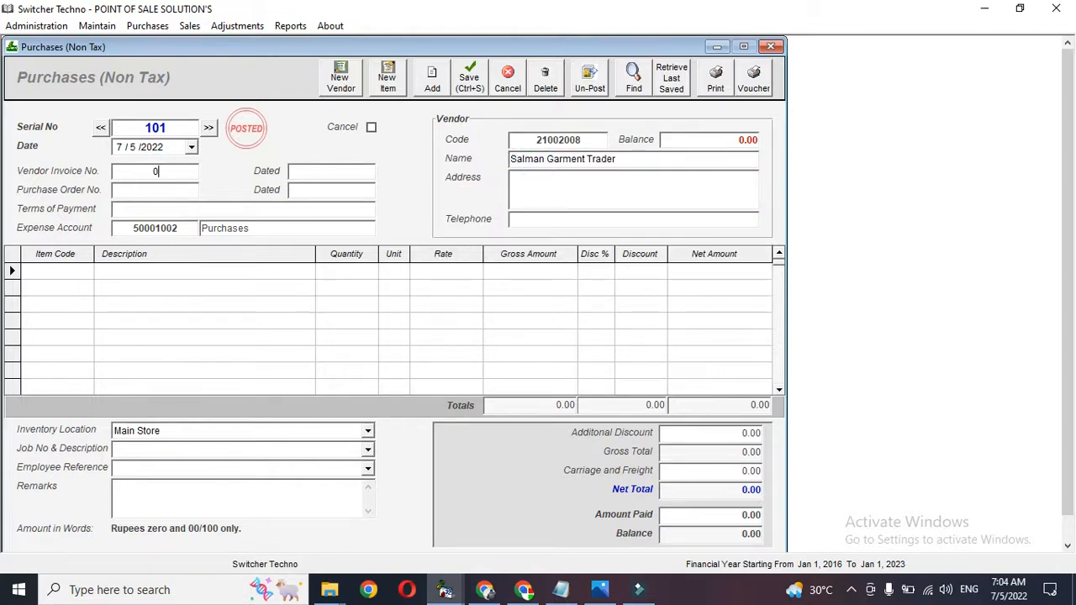
Add Mens Levis T-Shirt to the first line of the purchase bill with a quantity of 5.
click(86, 269)
text(s)
key(BackSpace)
text(mens)
key(Down)
key(Return)
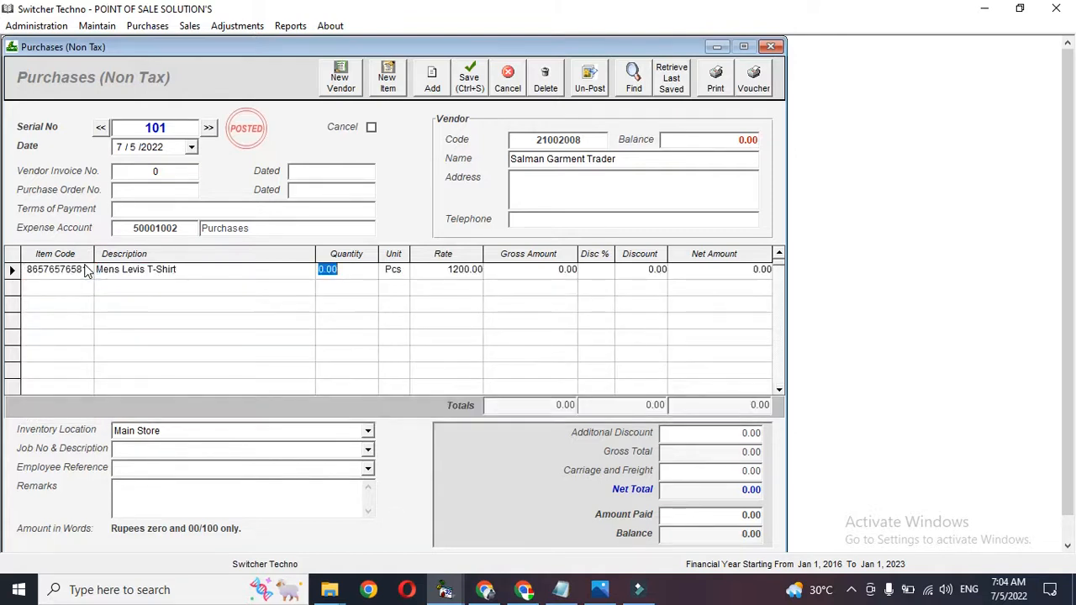
text(5)
key(Return)
key(Return)
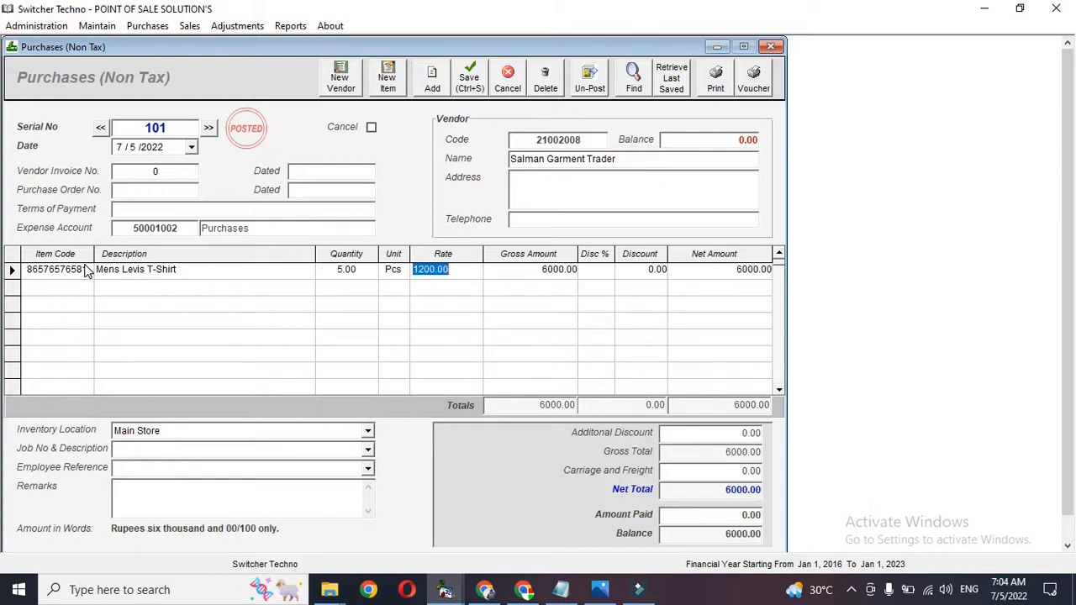
Accept the T-shirt line's rate and amounts, and record 1000 as the amount paid on the purchase bill.
key(Return)
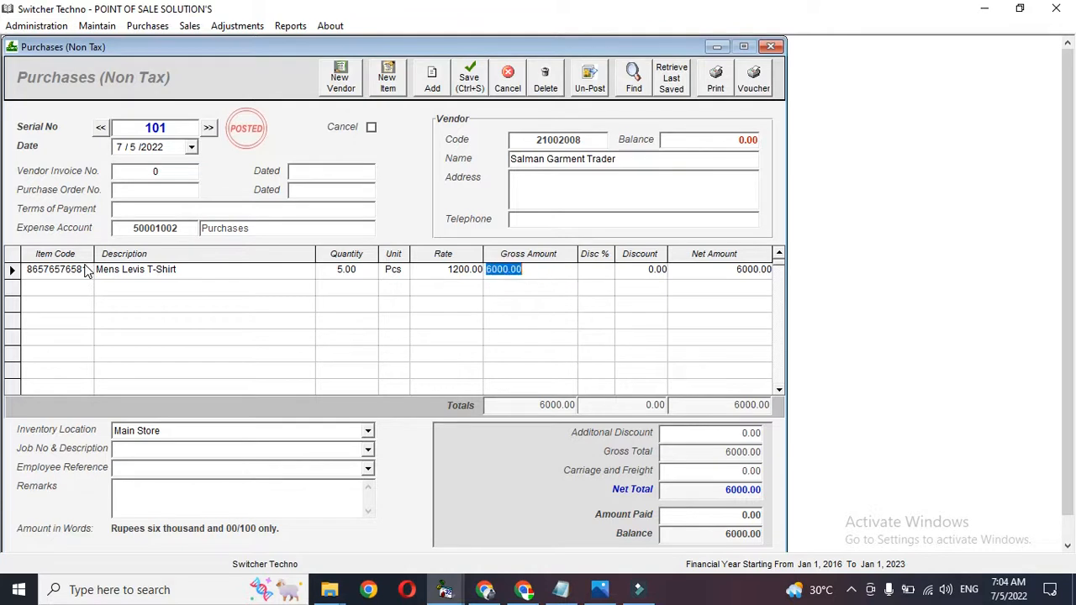
key(Return)
key(Left)
key(Right)
key(Left)
key(Right)
key(Return)
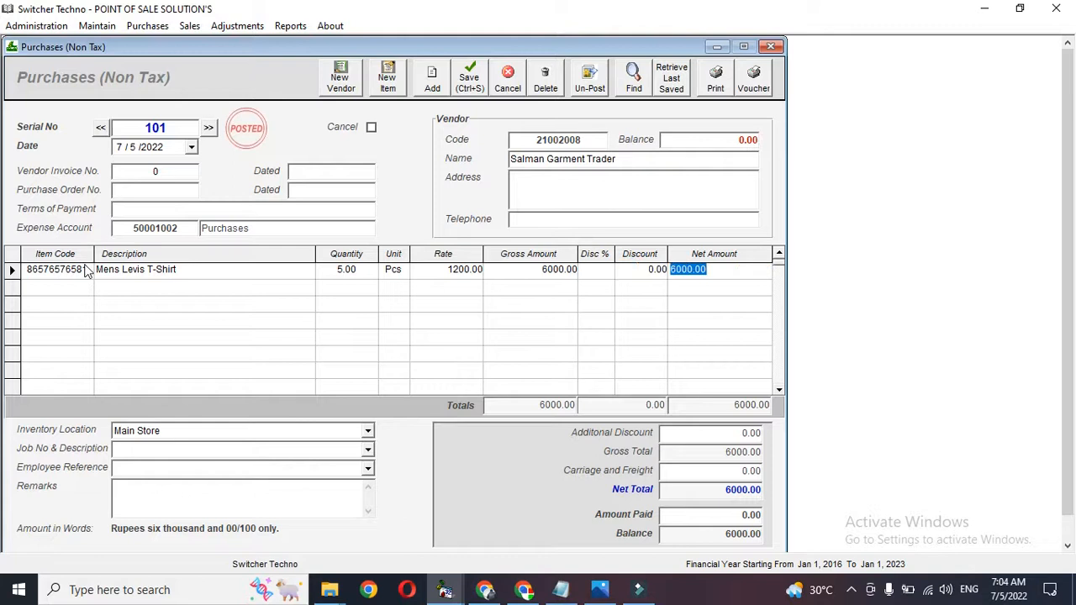
click(732, 496)
click(736, 514)
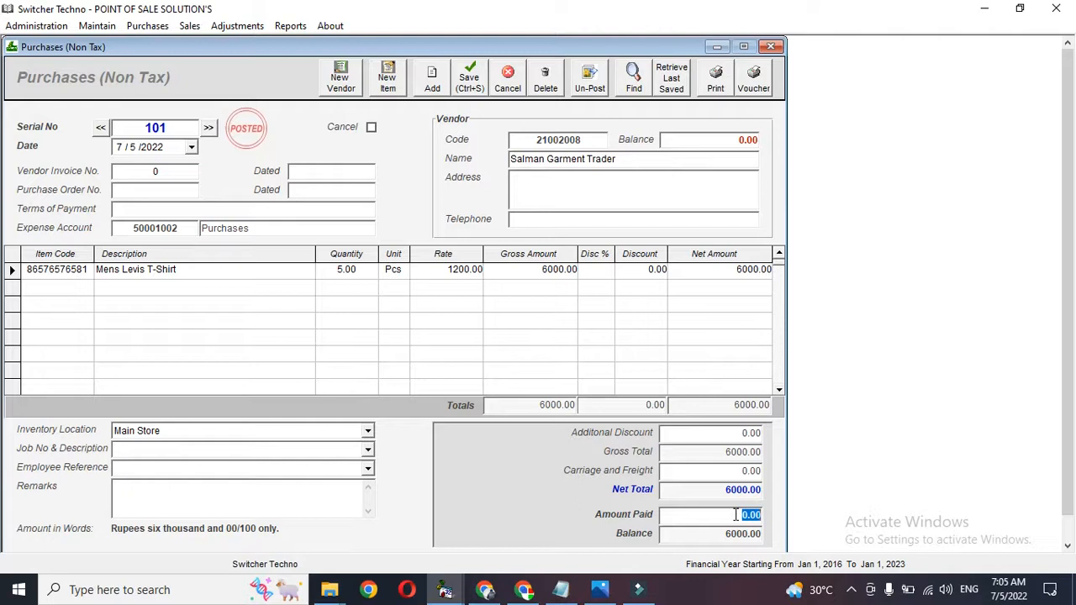
text(1000)
click(740, 536)
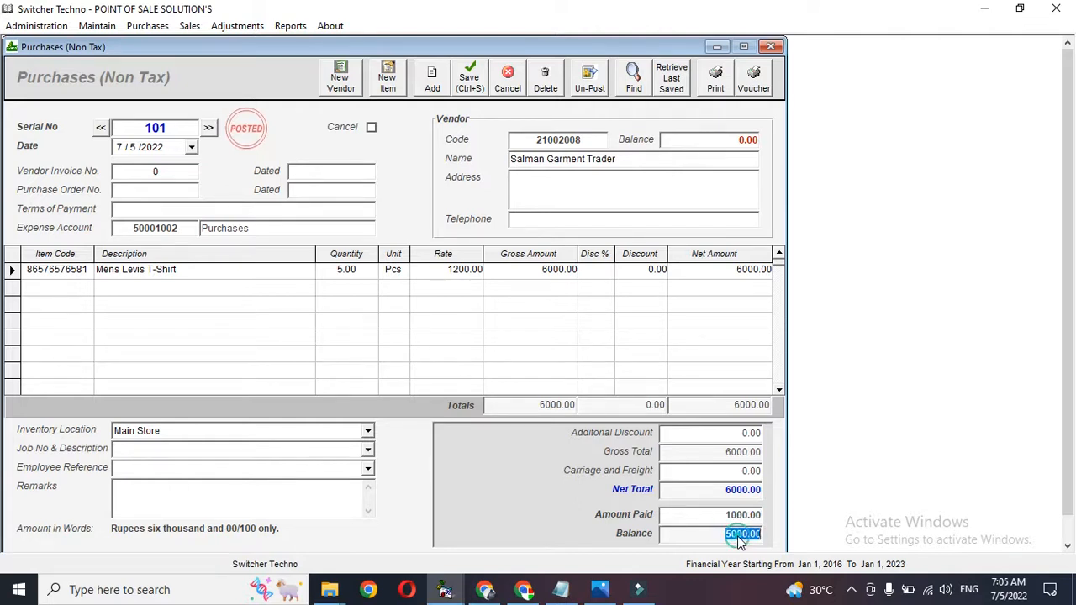
Open the purchase bill's print preview, check the available printers without printing, and close the preview.
click(712, 84)
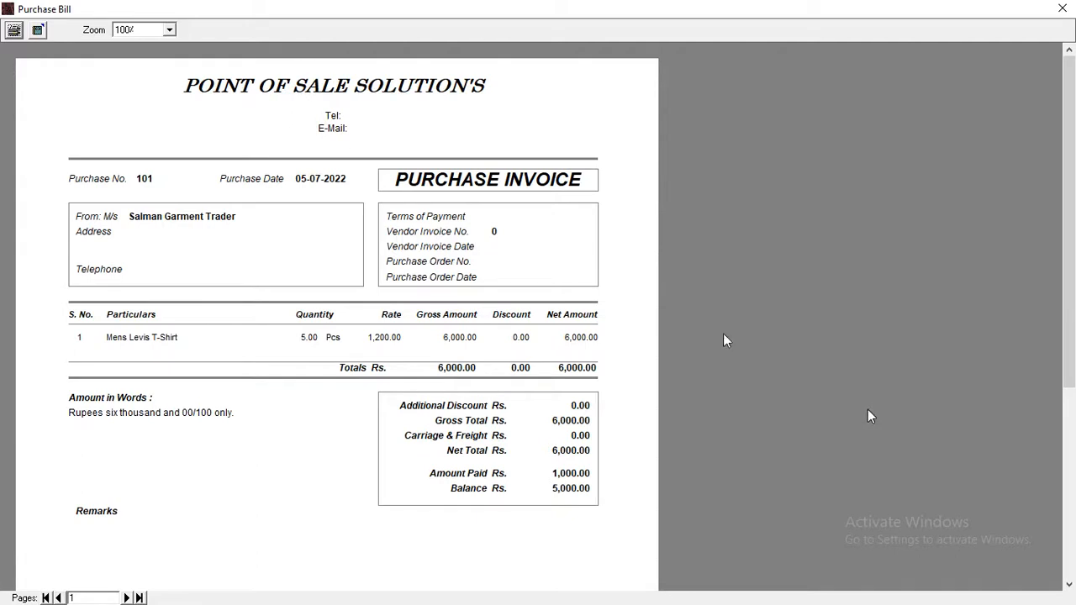
click(14, 31)
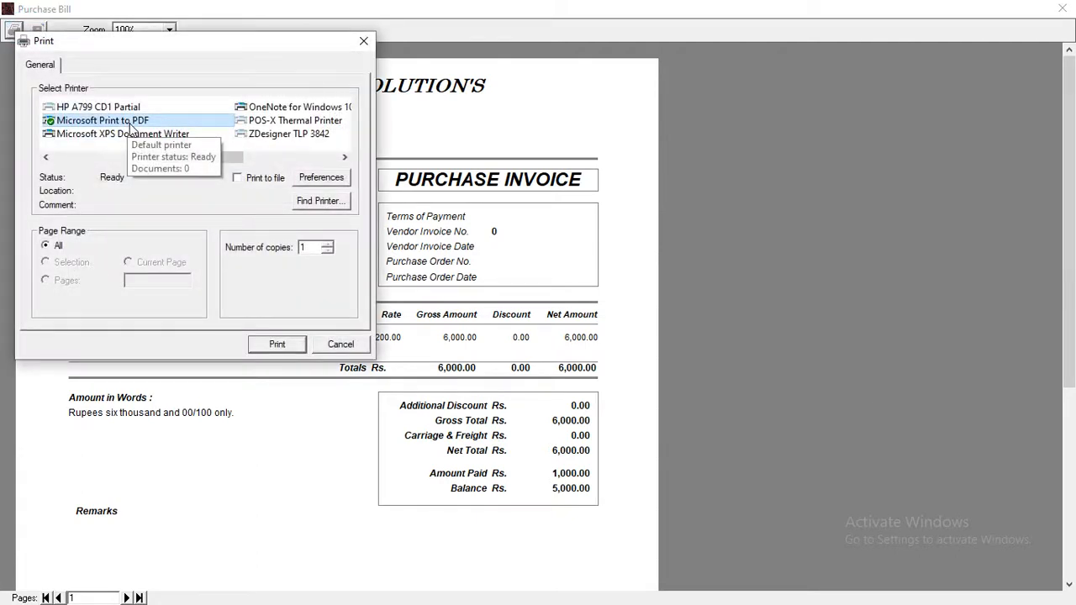
click(341, 344)
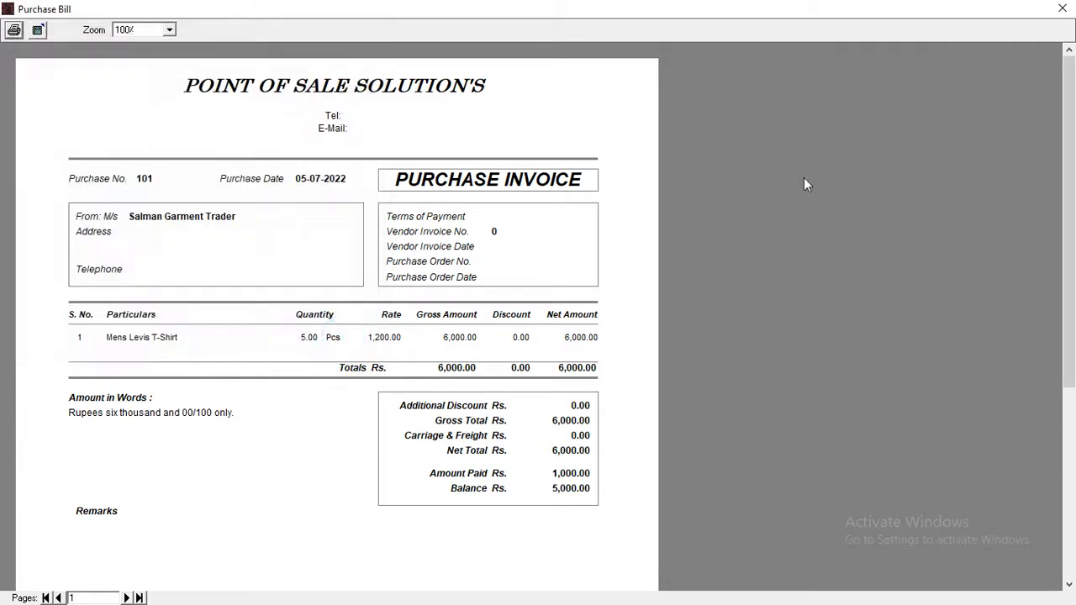
click(1063, 9)
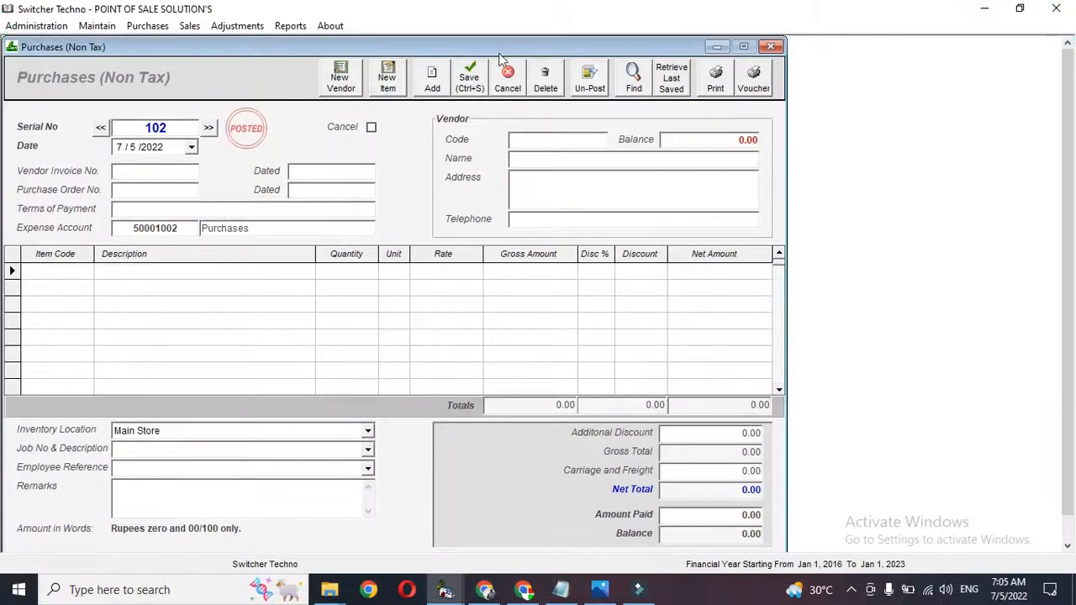
Display the Inventory Balances report for all inventory items and examine the T-shirt's quantities in and out.
click(290, 25)
click(380, 241)
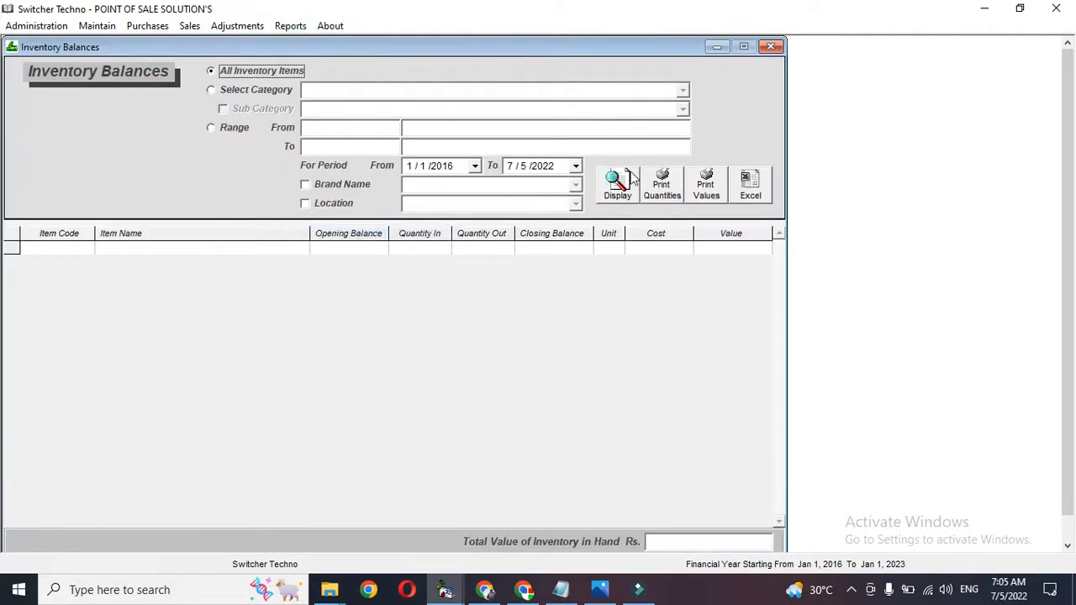
click(618, 185)
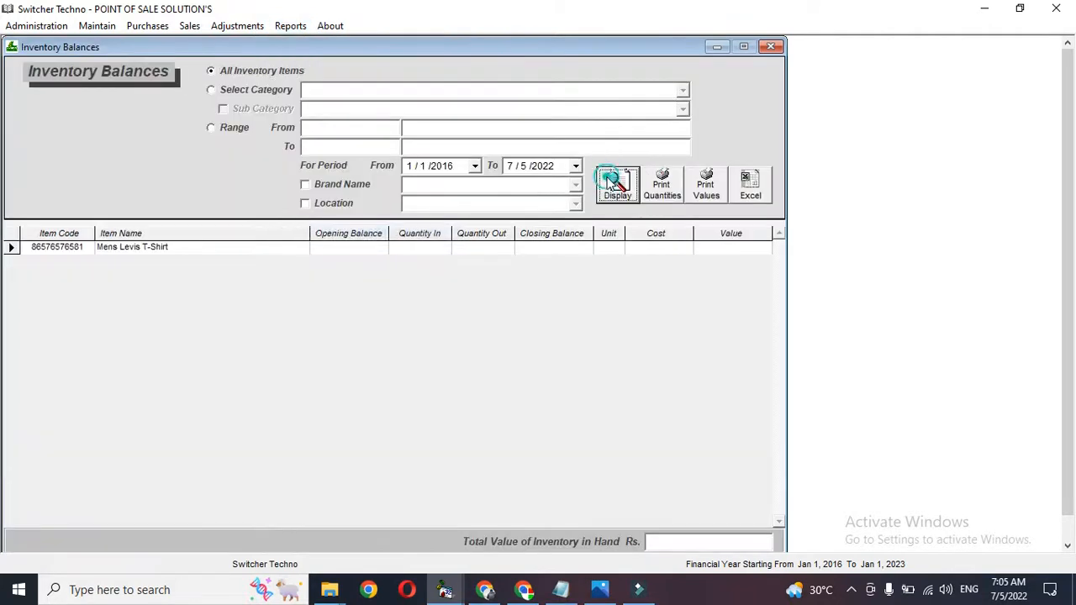
click(612, 182)
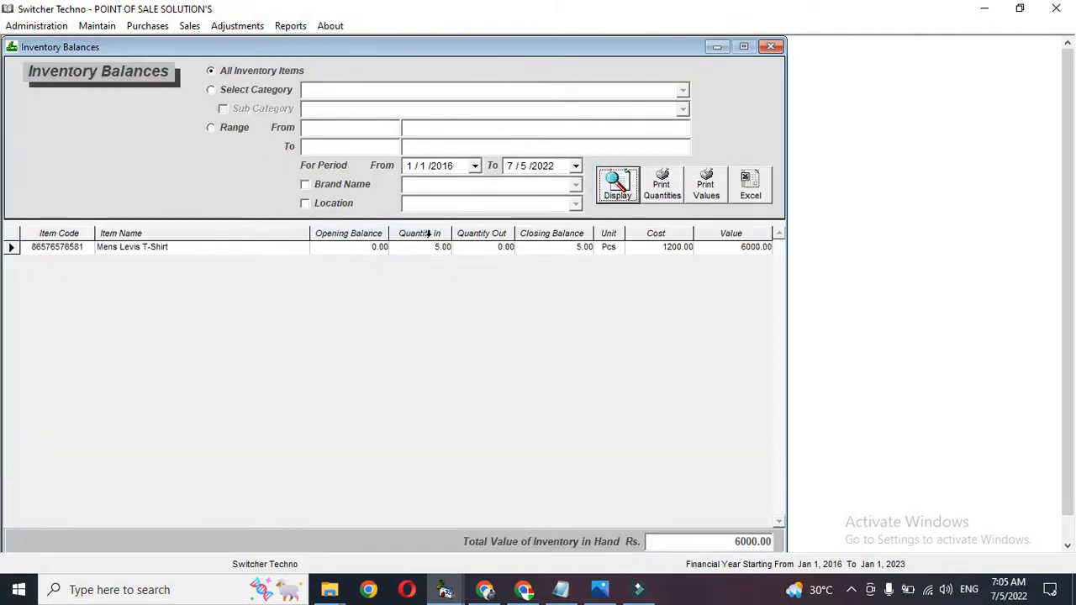
click(438, 244)
click(504, 254)
click(512, 255)
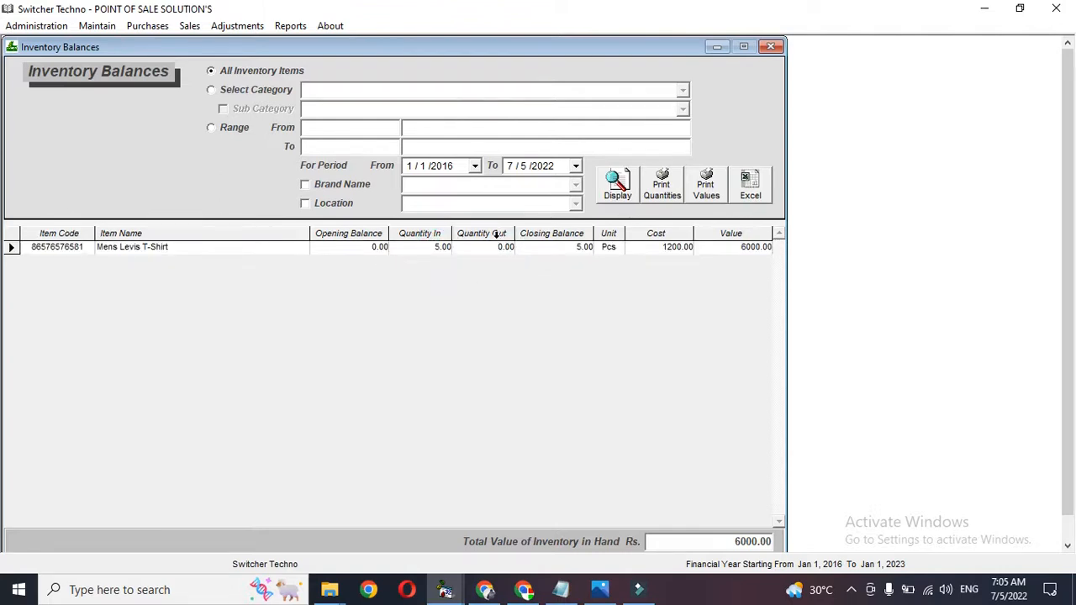
Filter the Inventory Balances report to the GARMENTS category and WOMEN sub category and display it.
click(263, 89)
click(681, 90)
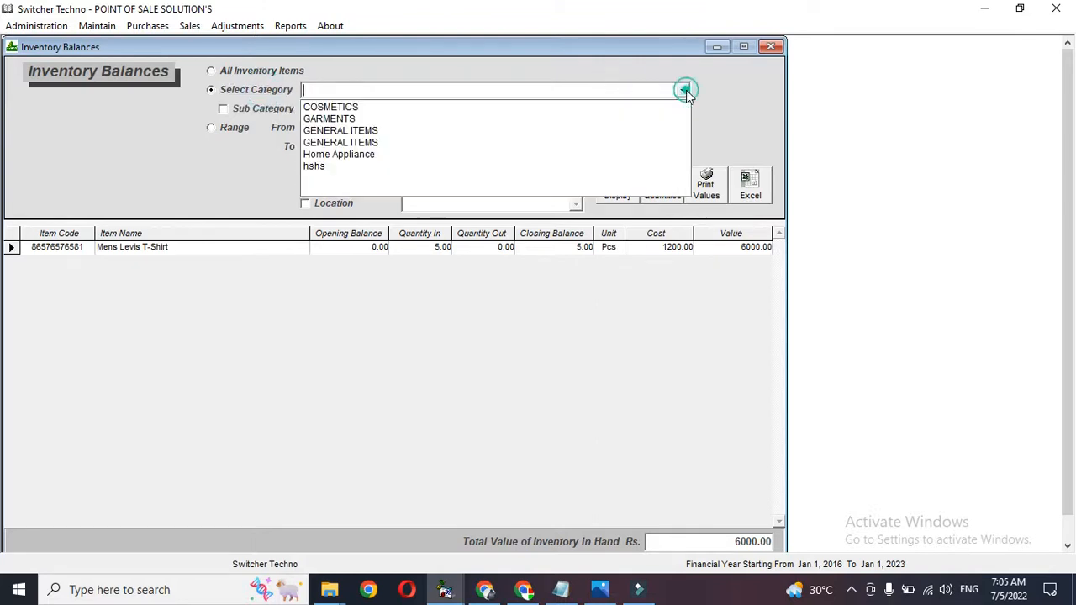
click(639, 122)
click(276, 109)
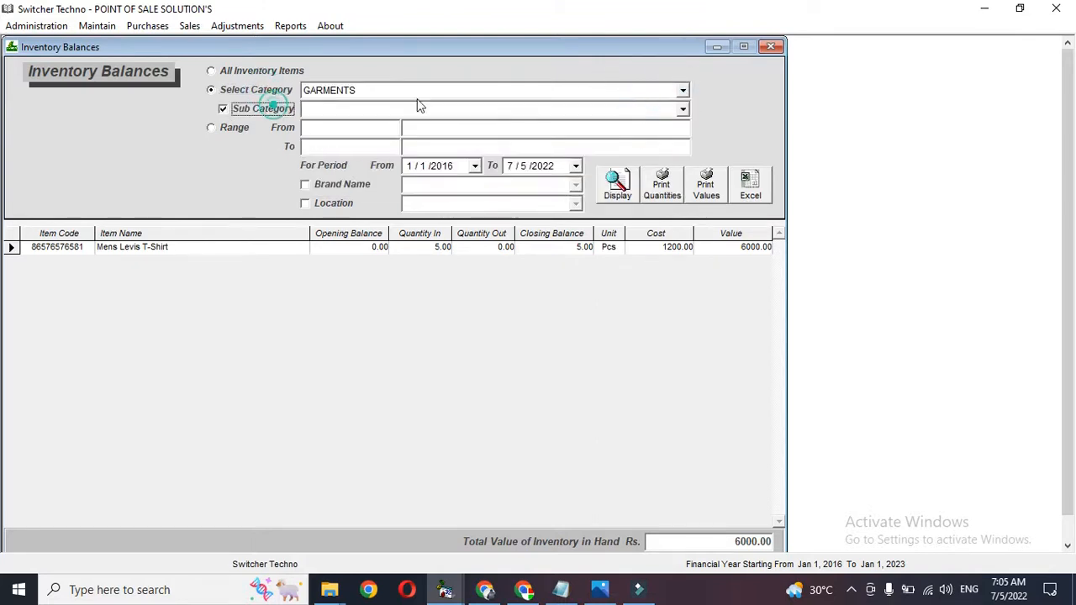
click(682, 109)
click(625, 157)
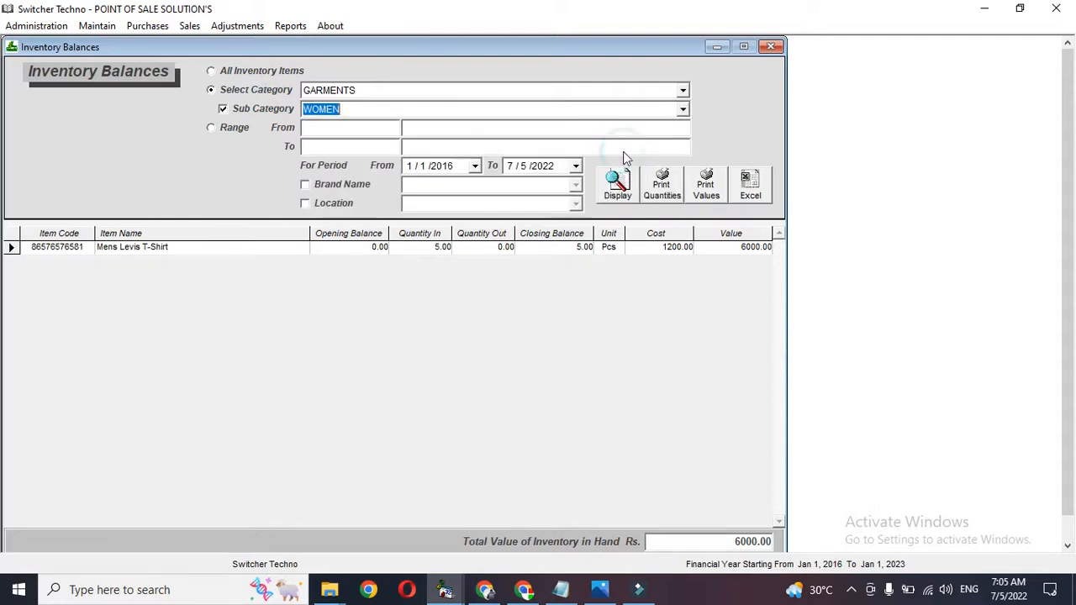
click(620, 180)
Display the balances for another GARMENTS sub category, and close the report and purchase bill to return to the main menu.
click(683, 108)
click(638, 126)
click(615, 182)
click(770, 46)
click(770, 47)
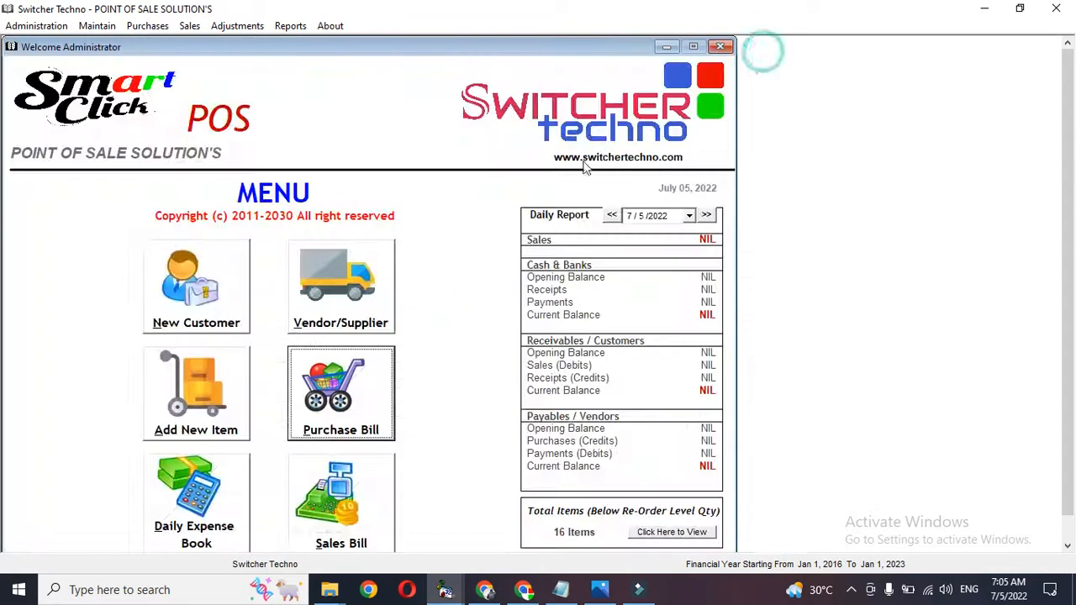
Open a new counter sale bill and add Mens Levis T-Shirt for the walk-in cash customer.
click(340, 492)
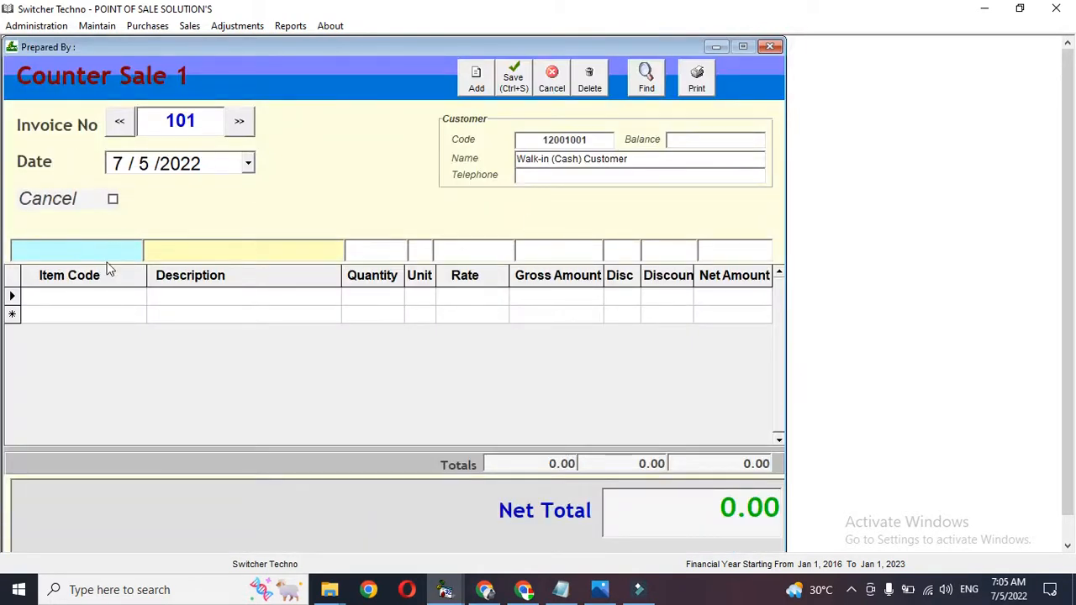
key(Down)
key(Down)
key(Down)
key(Down)
key(Down)
key(Down)
key(Down)
key(Down)
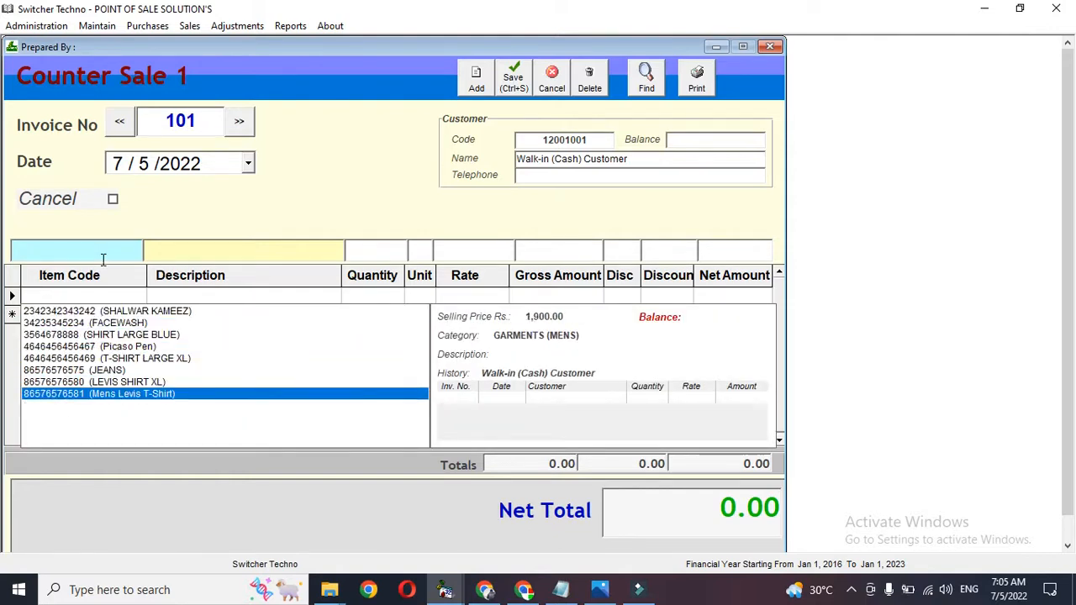
key(Return)
click(111, 257)
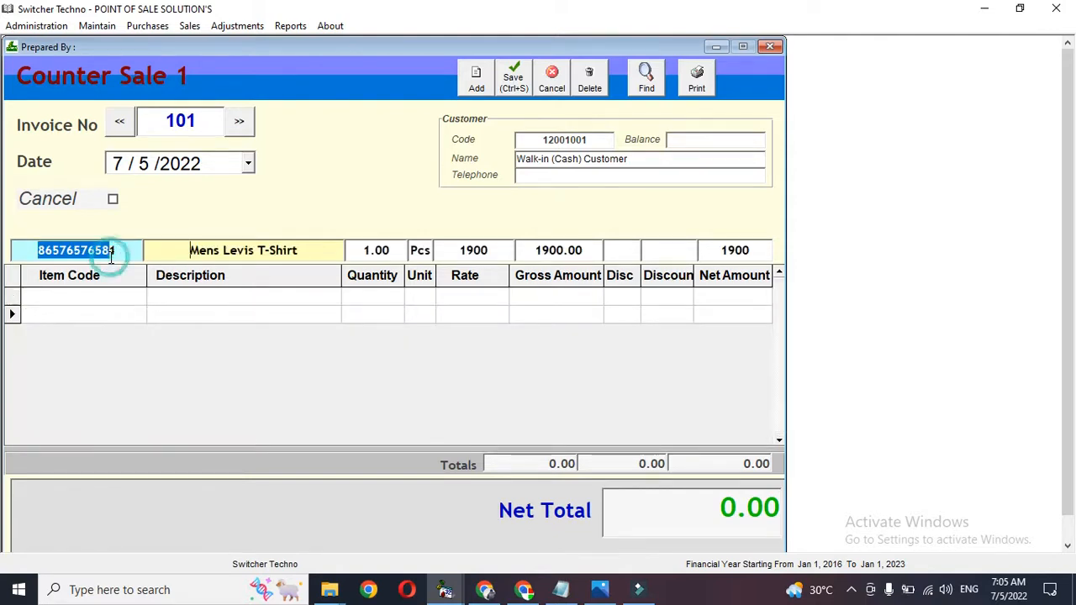
key(Return)
Set the T-shirt's sale quantity to 2 and enter 4000 as the amount received.
click(392, 315)
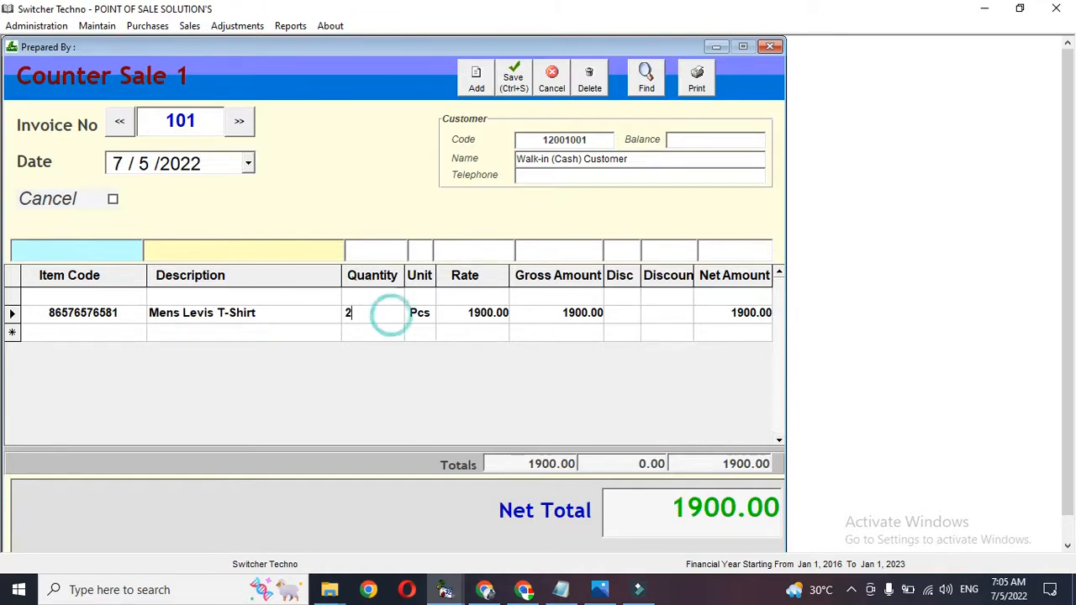
text(2)
key(Return)
key(Return)
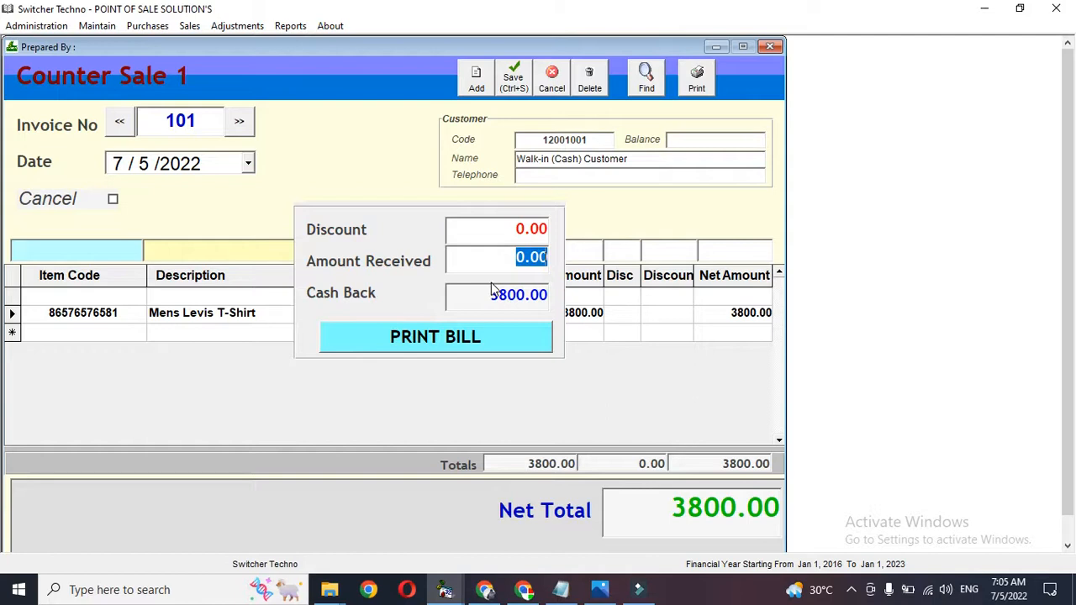
text(4000)
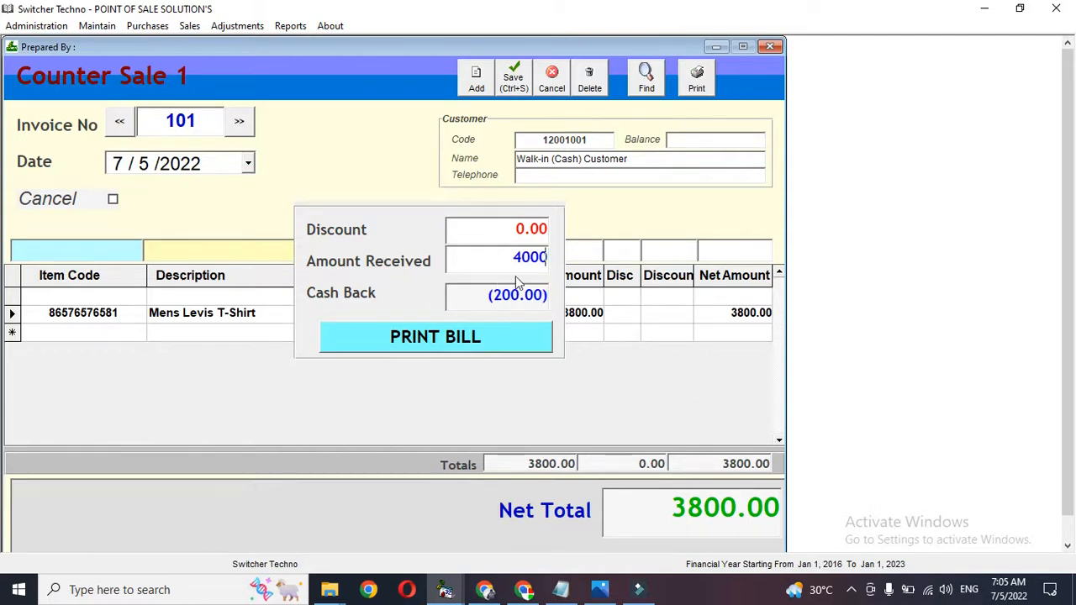
double_click(513, 258)
key(Return)
Print the sales bill to a PDF file named pdf on the Desktop.
click(499, 328)
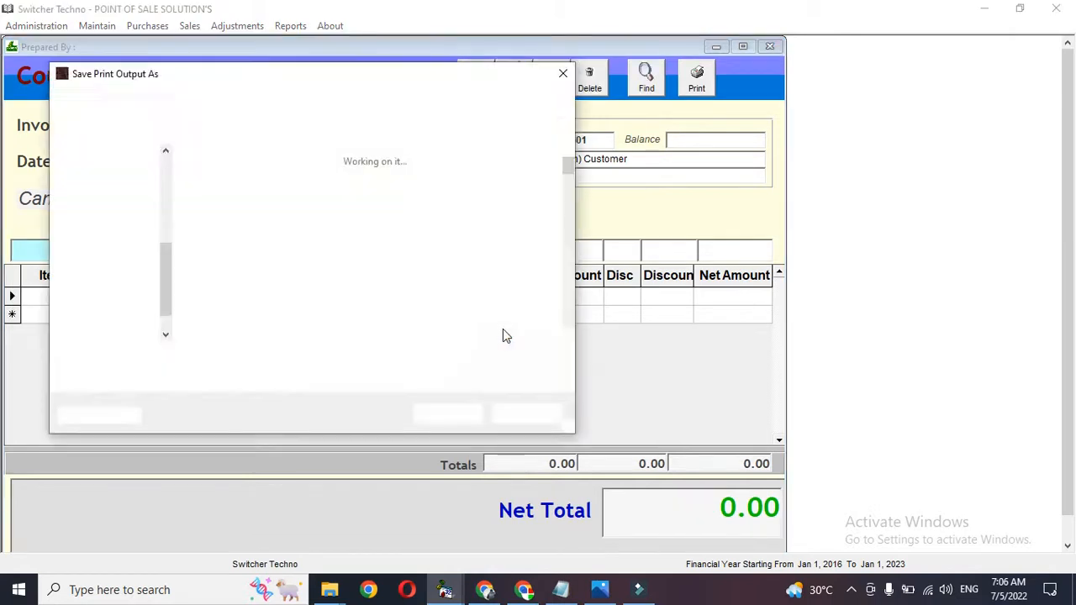
text(pdf)
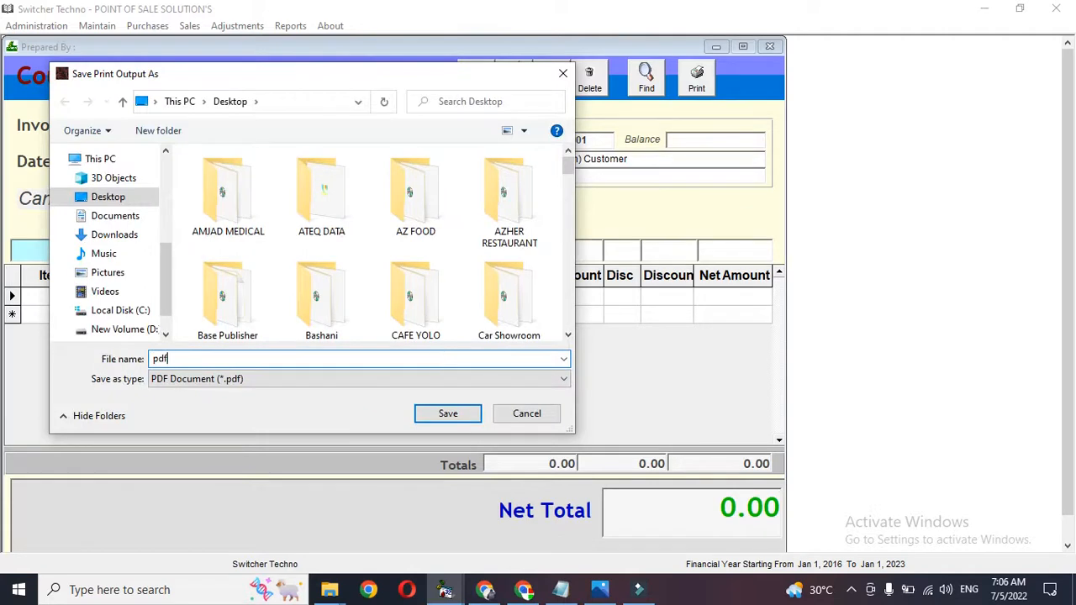
key(Return)
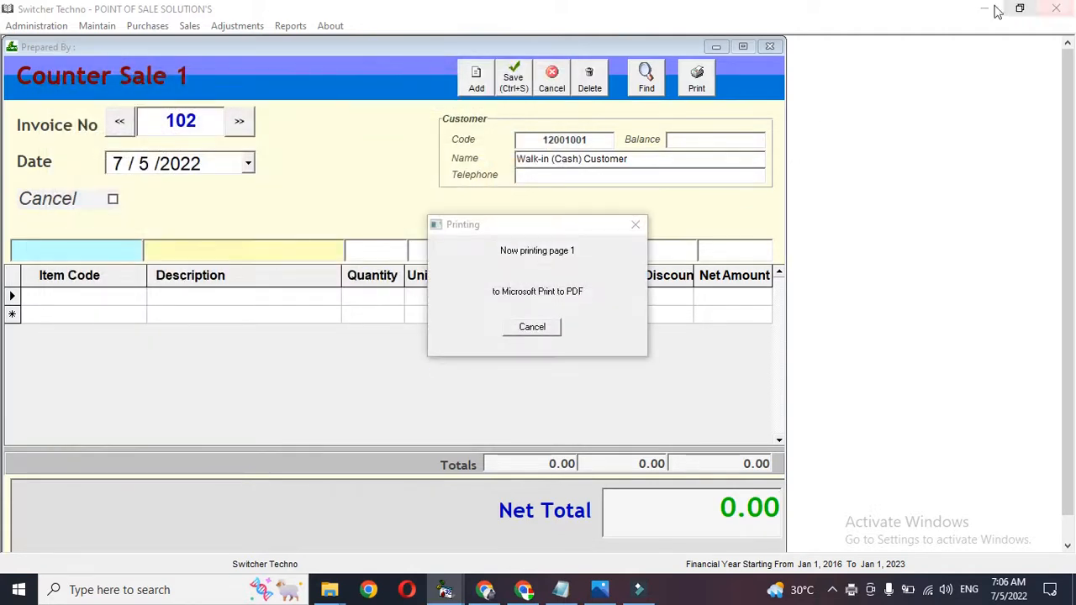
Open the pdf file from the desktop in Microsoft Edge and review the receipt's store header, invoice details and totals.
click(980, 11)
click(981, 10)
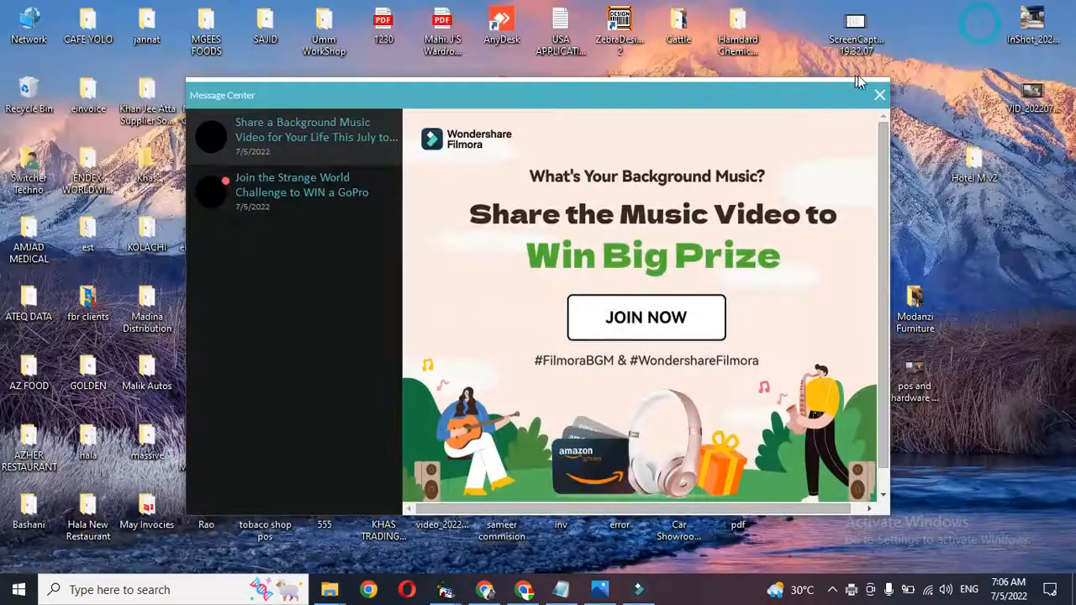
click(878, 98)
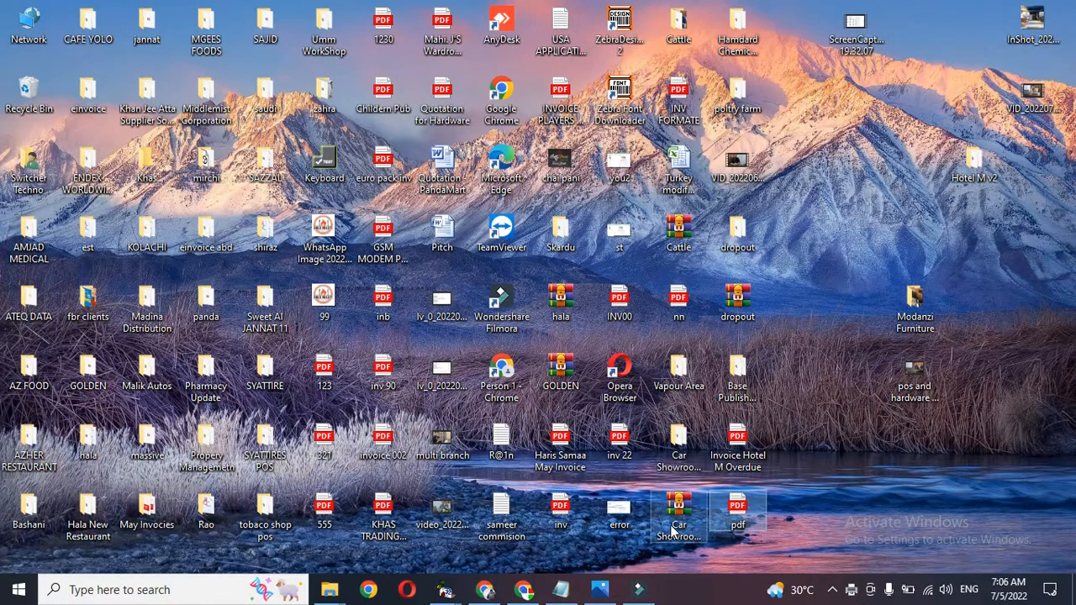
double_click(762, 512)
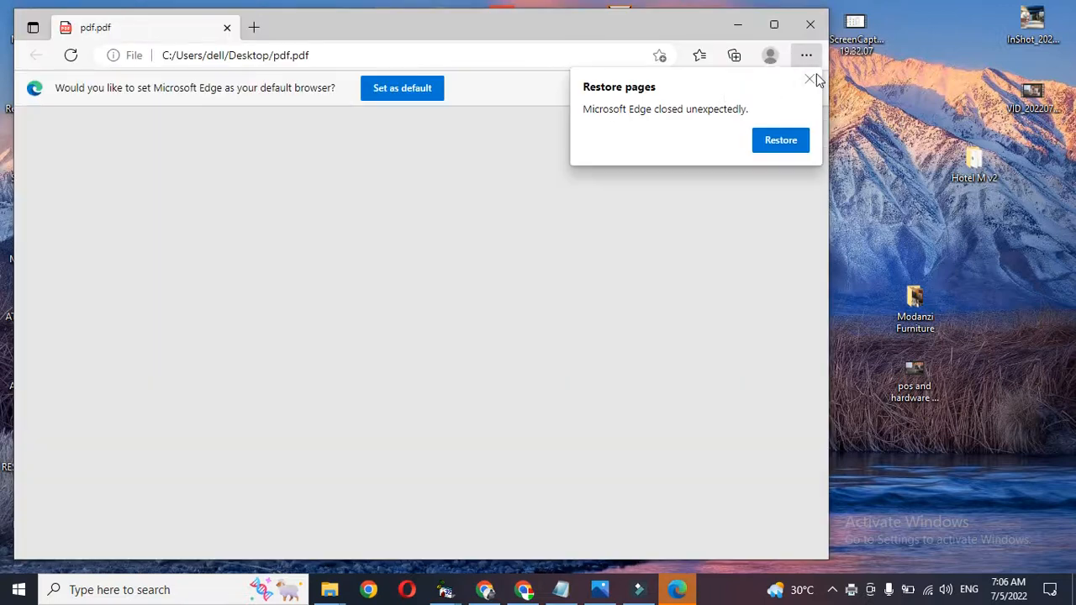
click(810, 80)
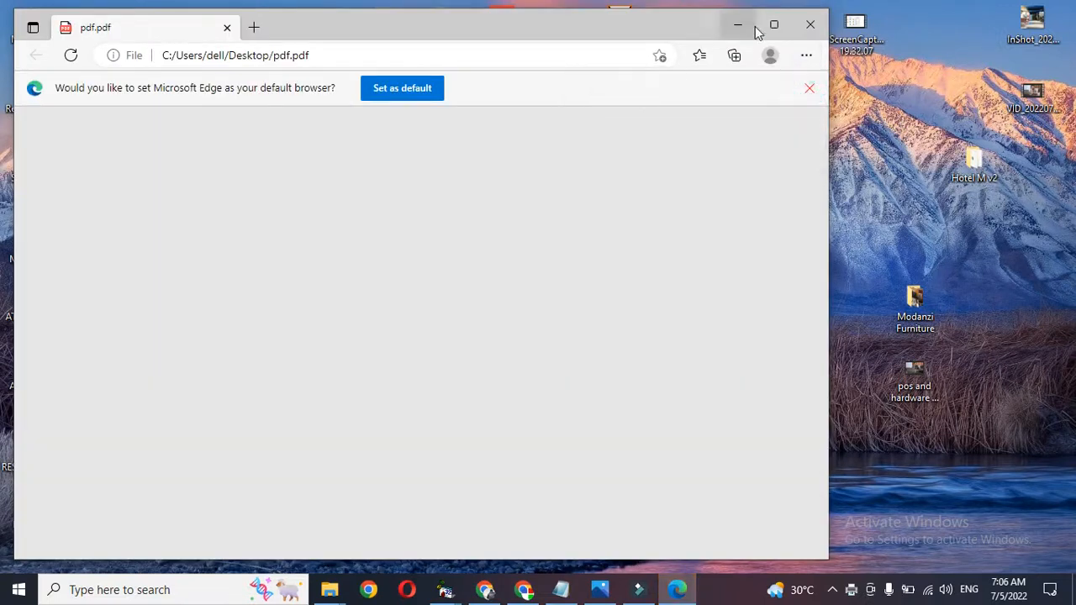
click(774, 24)
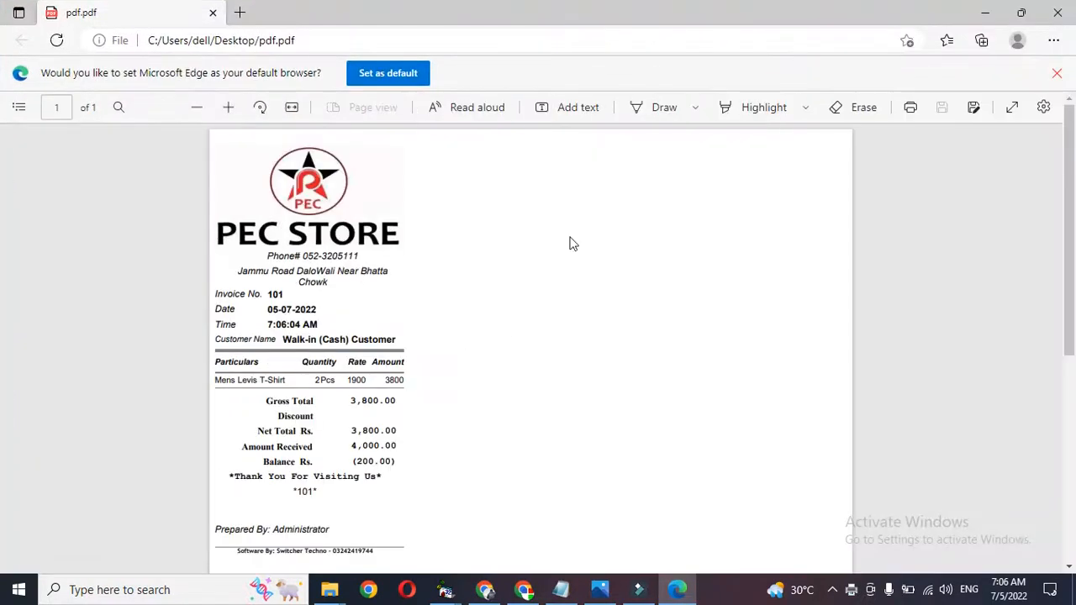
mouse_move(1072, 241)
mouse_down()
mouse_move(1072, 264)
mouse_move(1073, 250)
mouse_up()
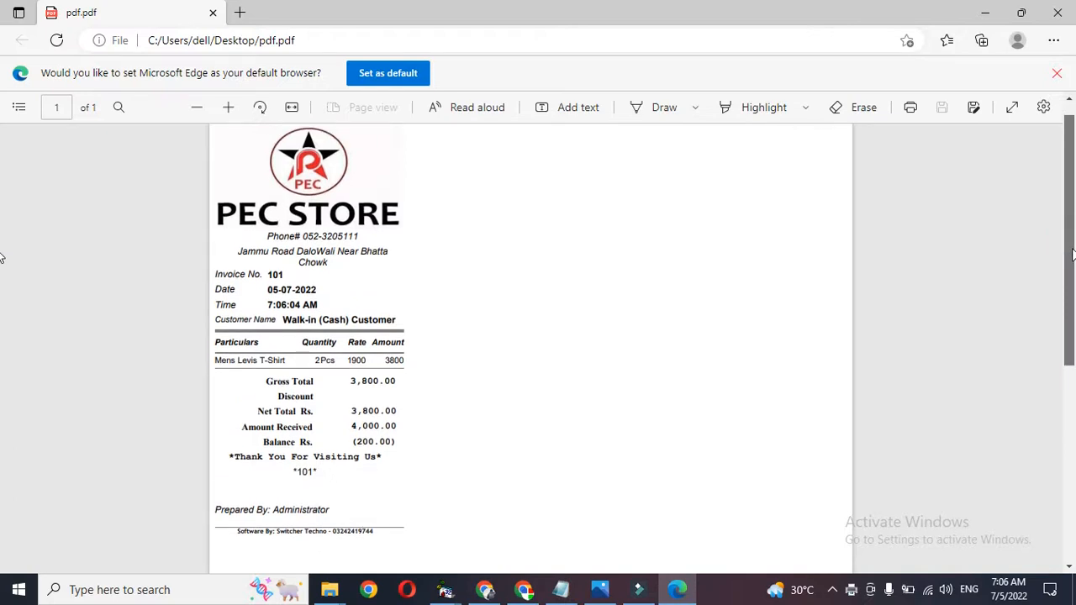
drag(249, 250, 344, 269)
click(341, 259)
click(274, 278)
drag(291, 320, 329, 442)
click(330, 443)
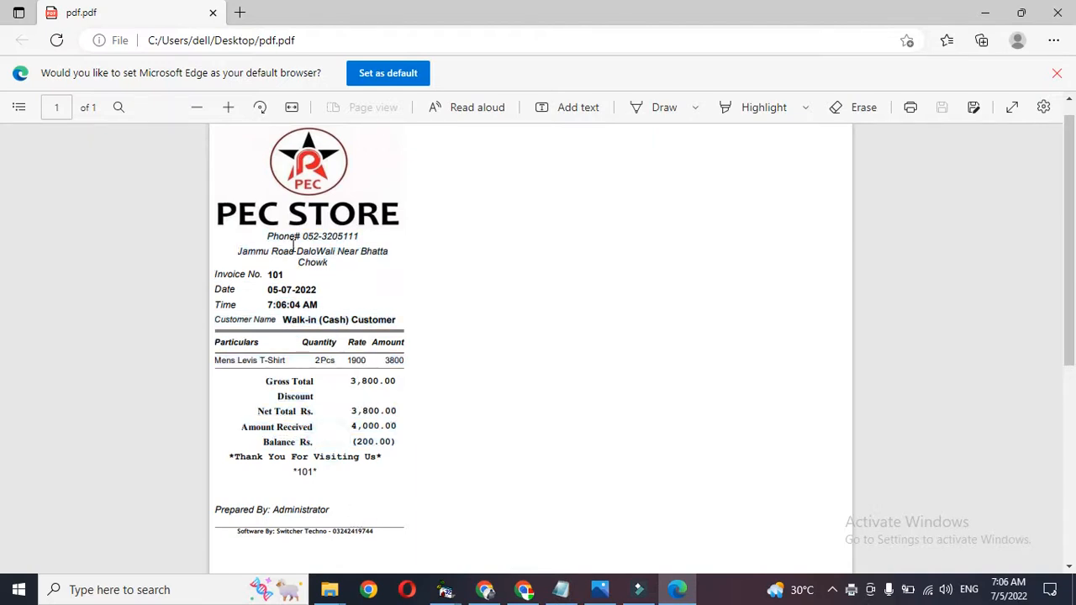
Switch back to the Switcher Techno POS and display the Inventory Balances report for all items to check the stock after the sale.
mouse_move(446, 589)
click(595, 534)
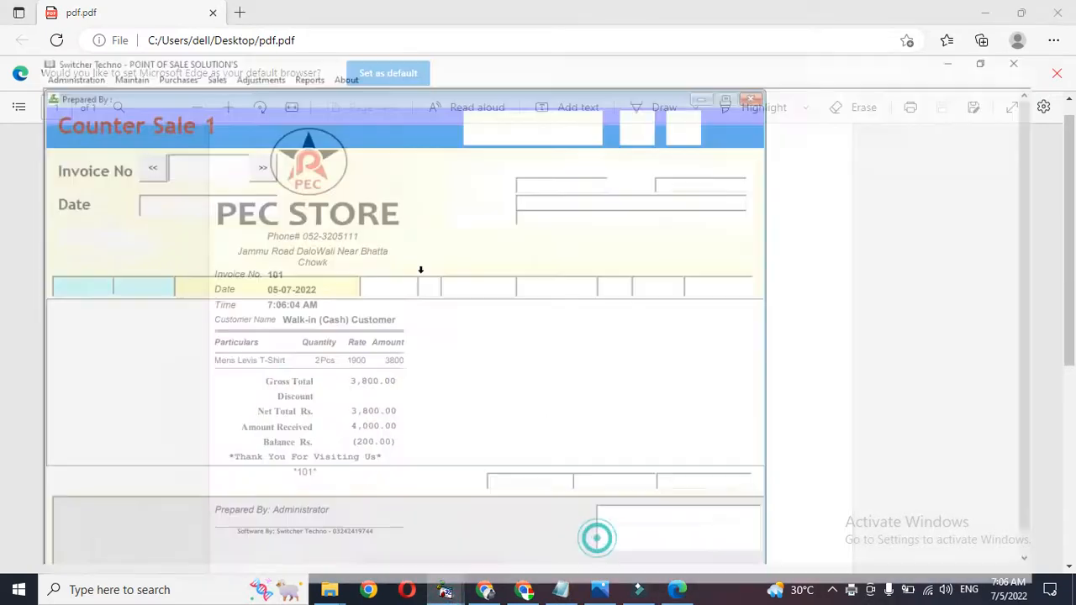
click(290, 25)
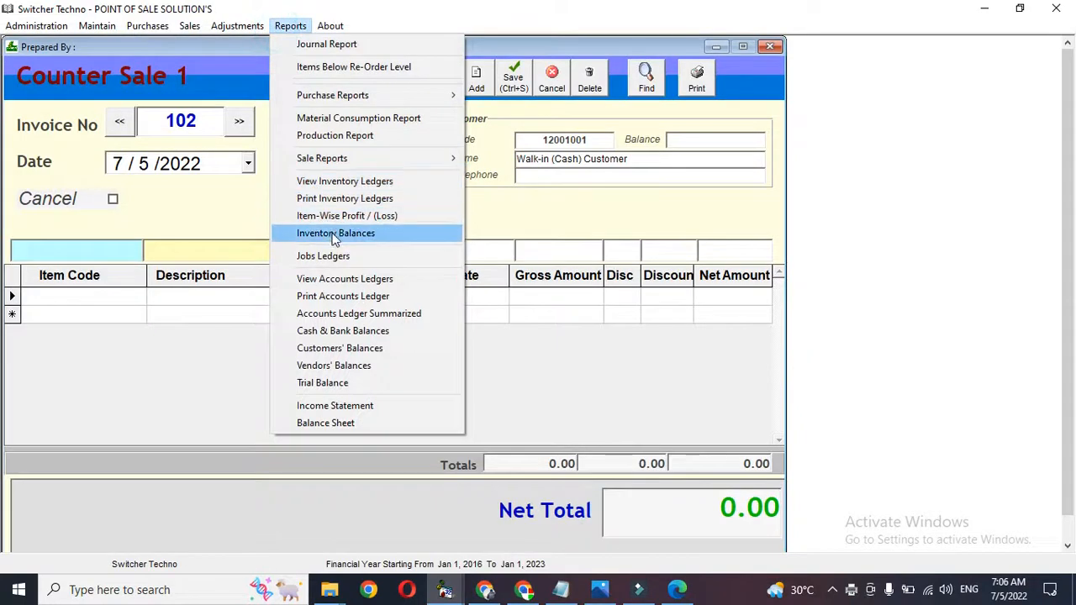
click(333, 233)
click(615, 194)
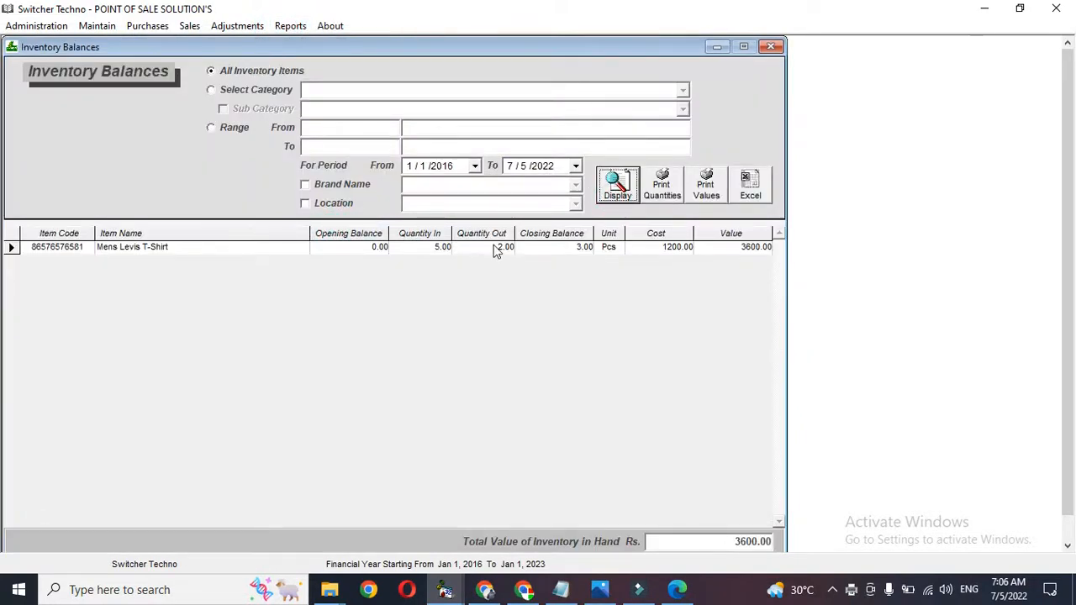
Open the Mens Levis T-Shirt's inventory ledger from the balances report and export it to Excel to review its purchase and sale entries.
double_click(578, 250)
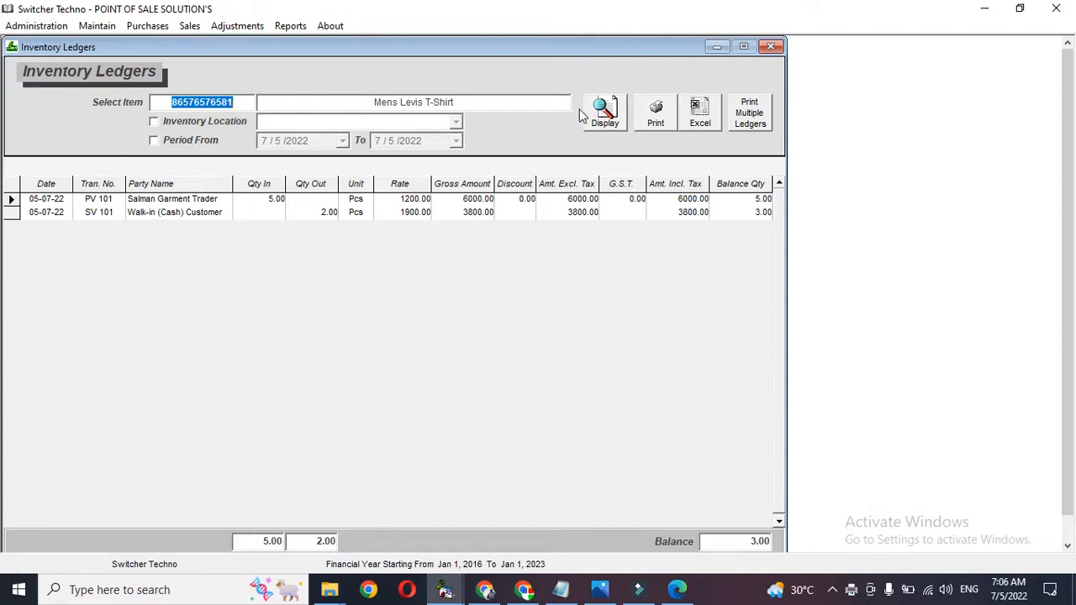
click(695, 114)
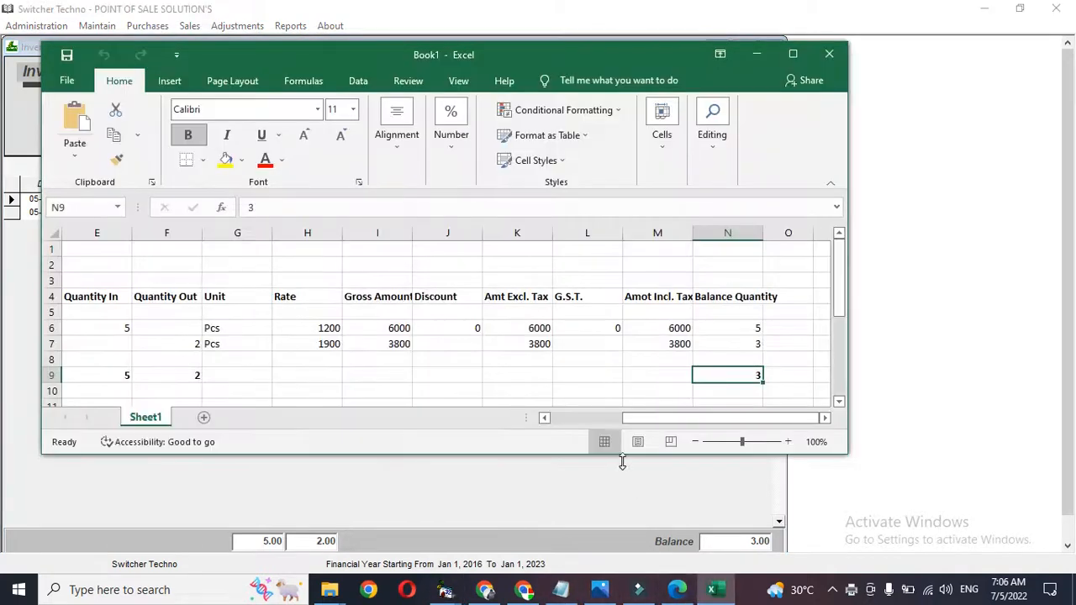
click(610, 422)
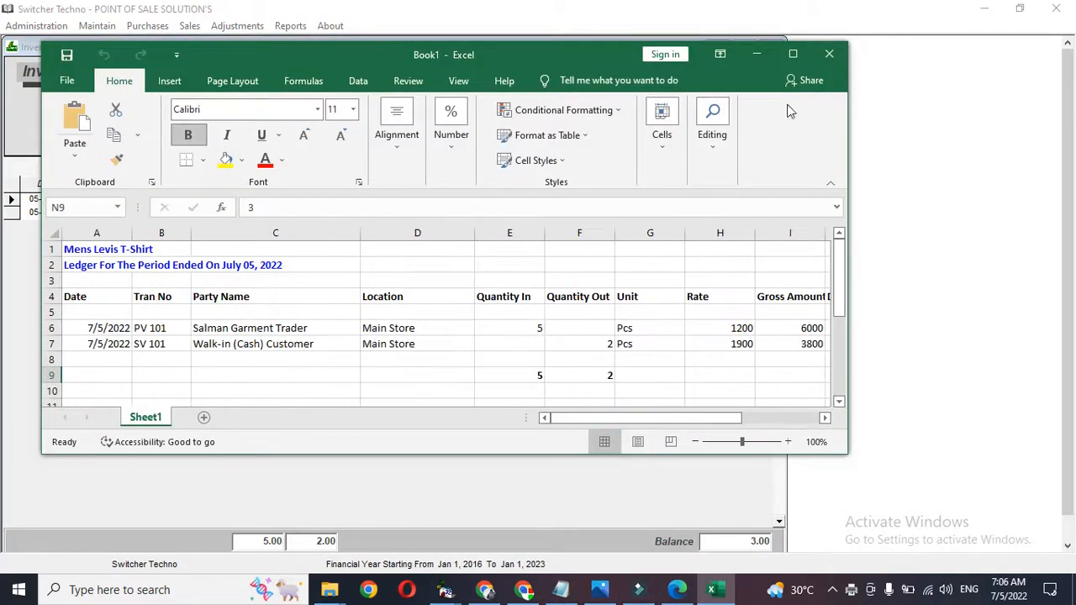
click(829, 55)
key(Return)
click(656, 112)
key(Escape)
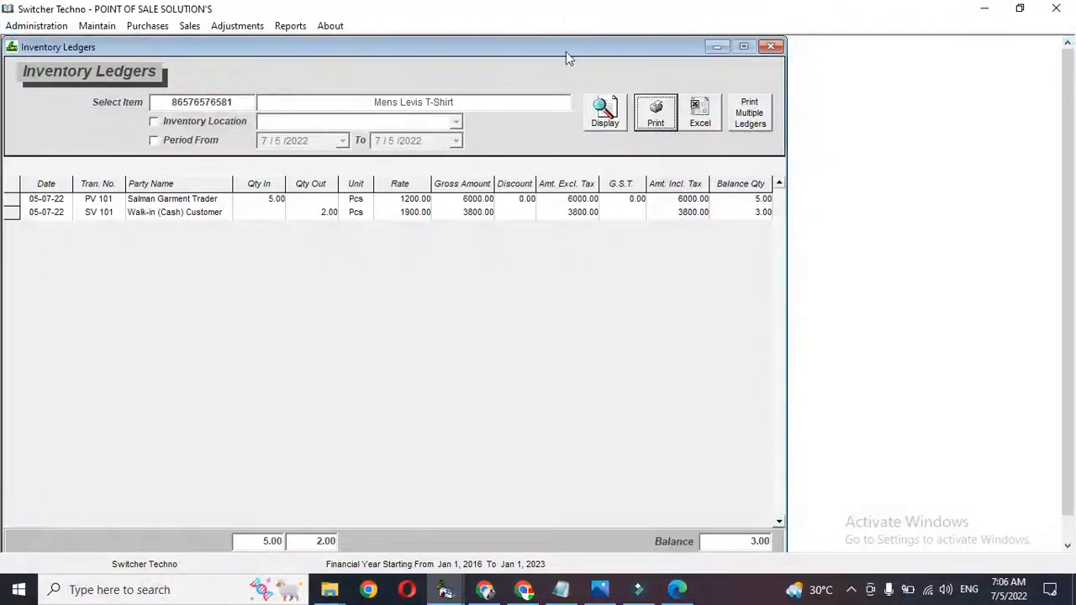
Display the Item-Wise Profits report for all inventory items.
click(295, 27)
click(394, 218)
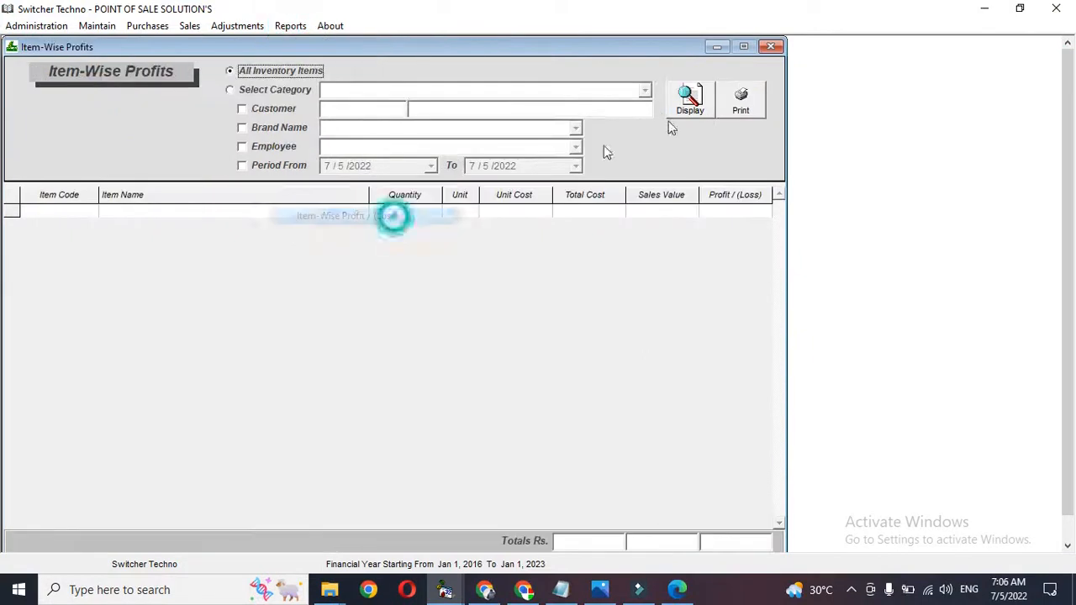
click(686, 98)
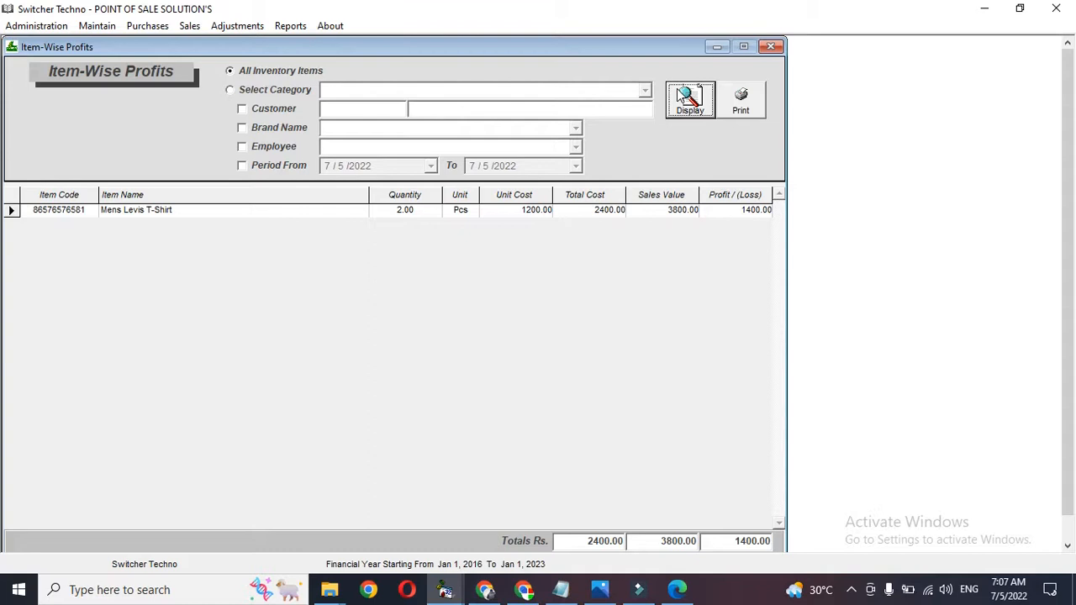
Display the Sale Report for all sales and enable its User filter to view the users available for selection.
click(284, 28)
click(387, 156)
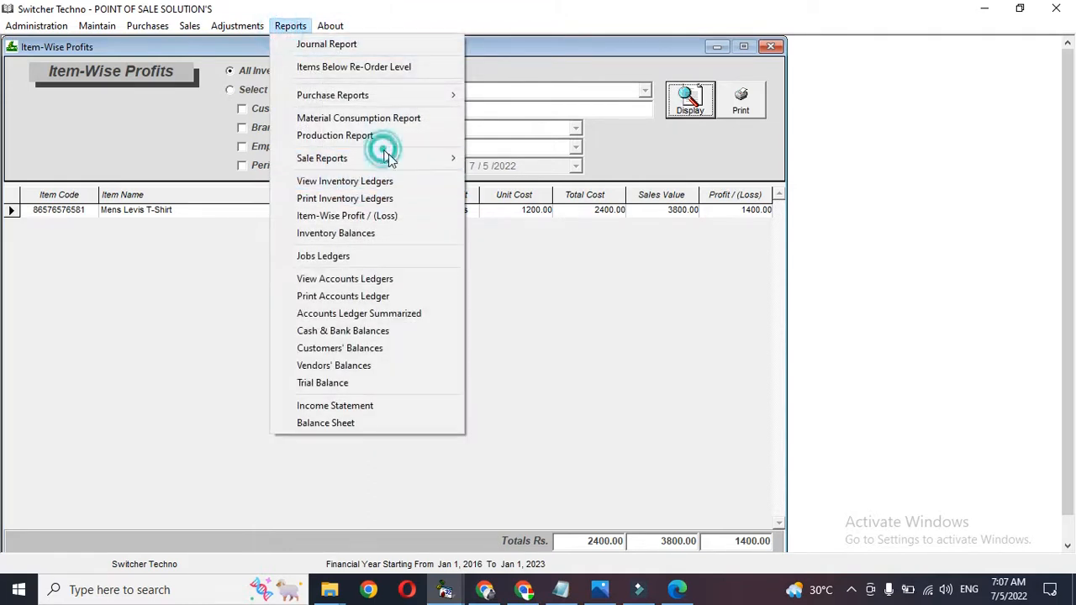
click(512, 159)
click(654, 119)
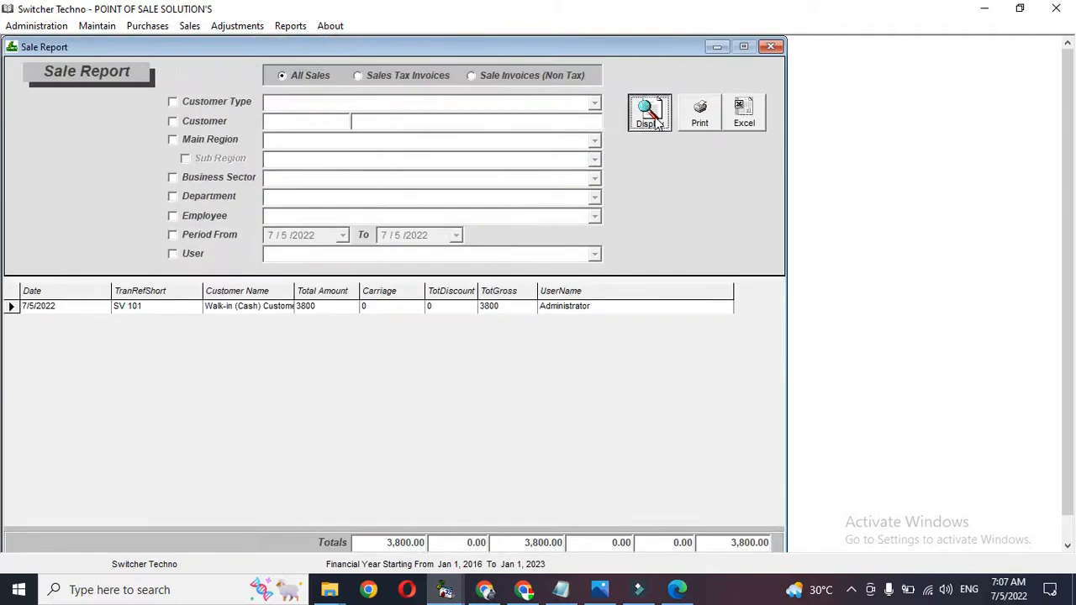
click(193, 253)
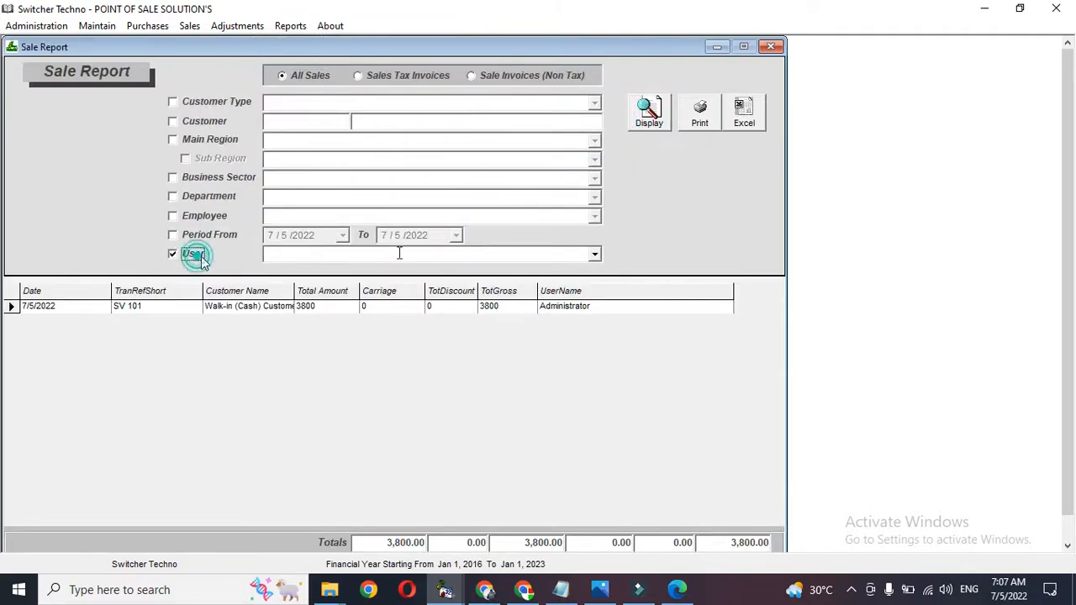
click(594, 255)
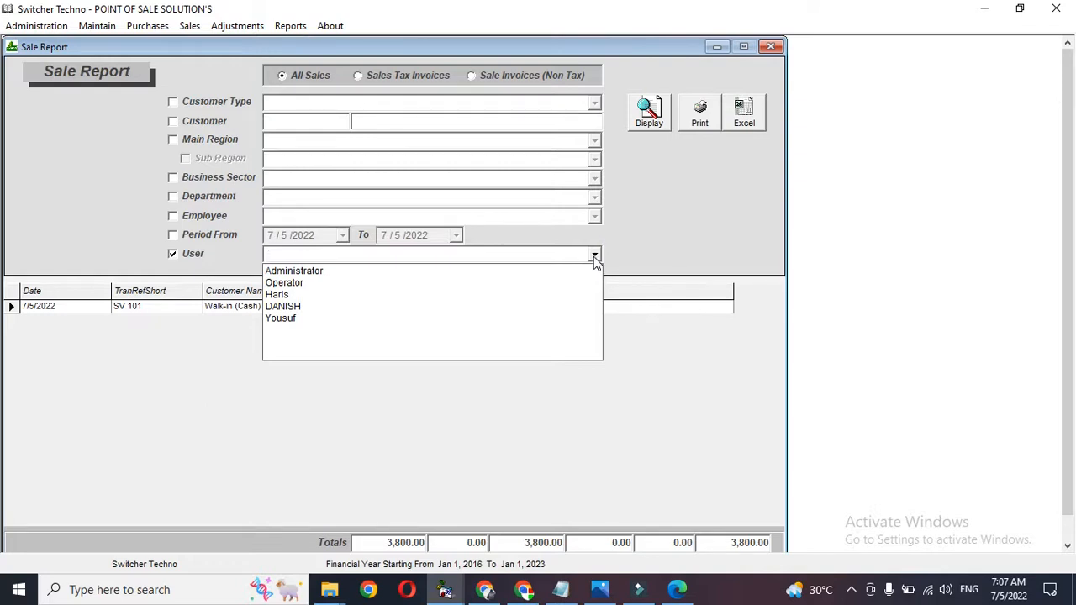
click(594, 256)
Display the Purchase Register for all purchases and check its period filter, leaving the filter off.
click(290, 26)
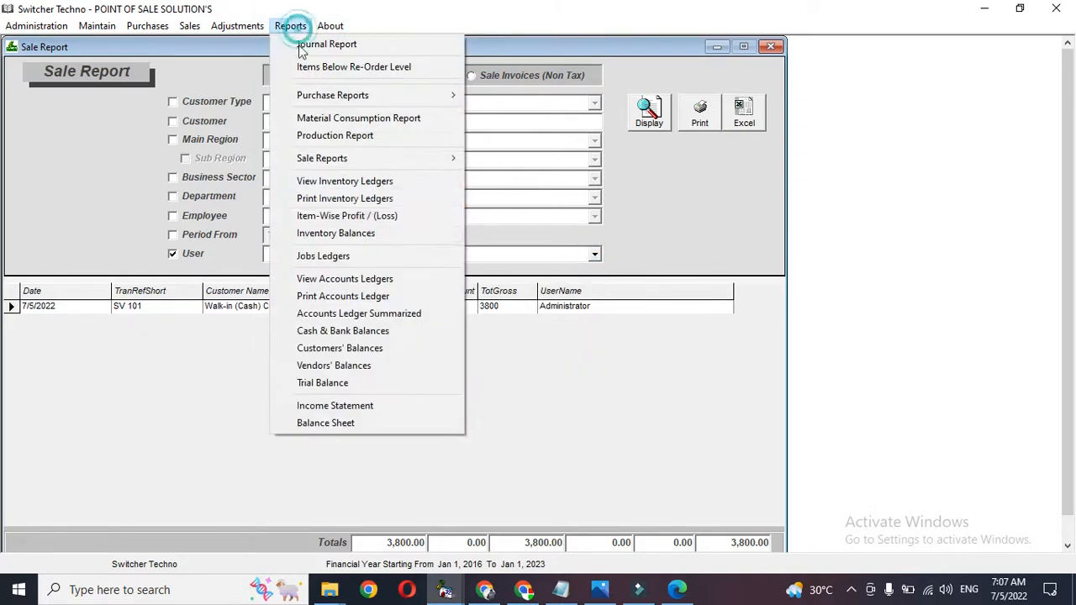
click(357, 95)
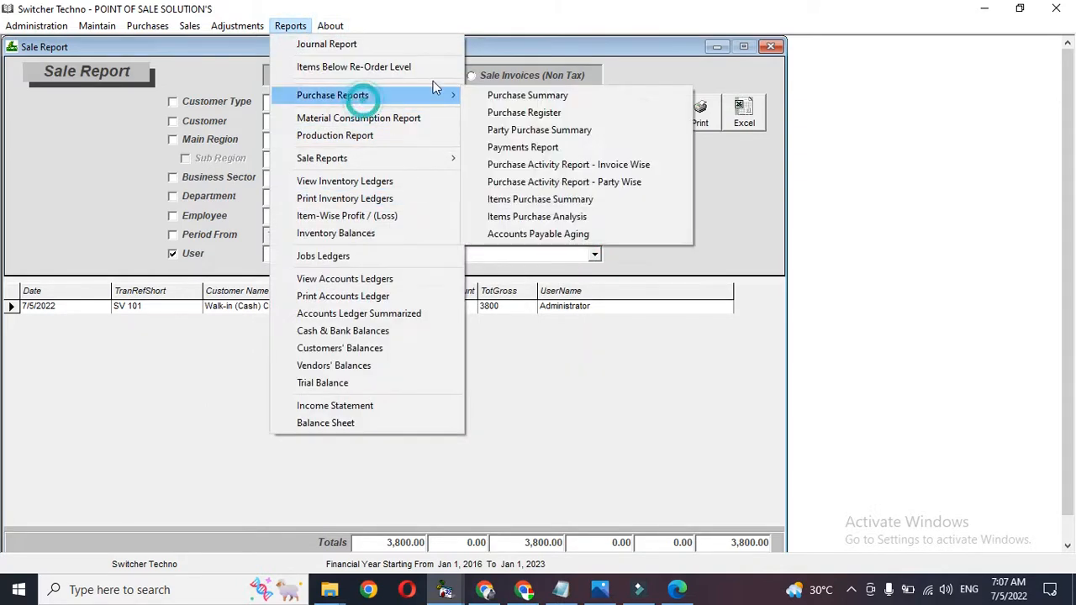
click(491, 112)
click(647, 114)
click(209, 161)
click(221, 163)
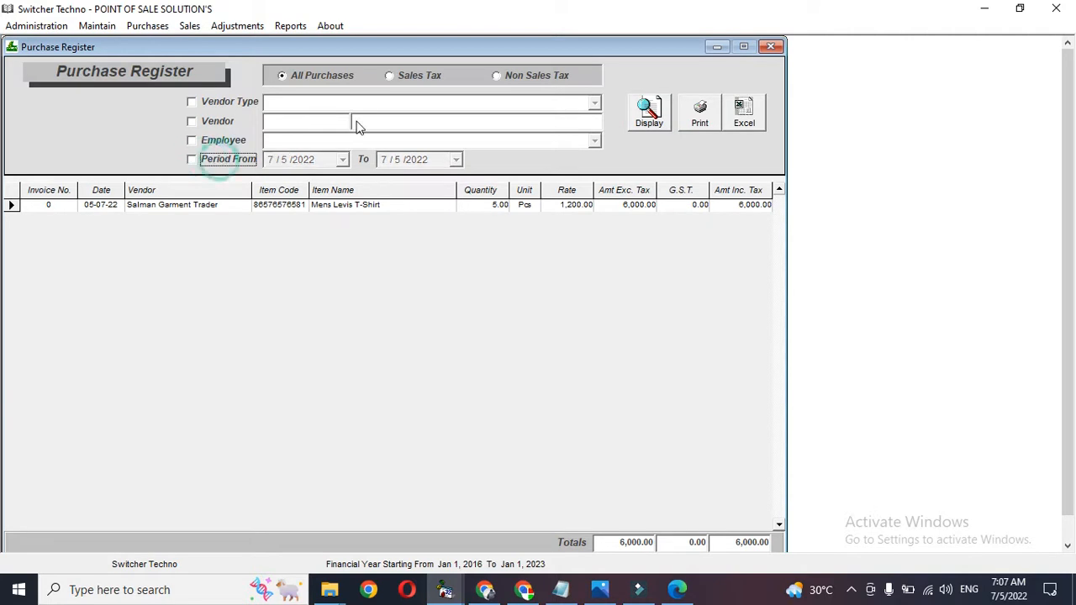
Display the Vendors' Balances report to check the amount owed to the garment vendor.
click(290, 25)
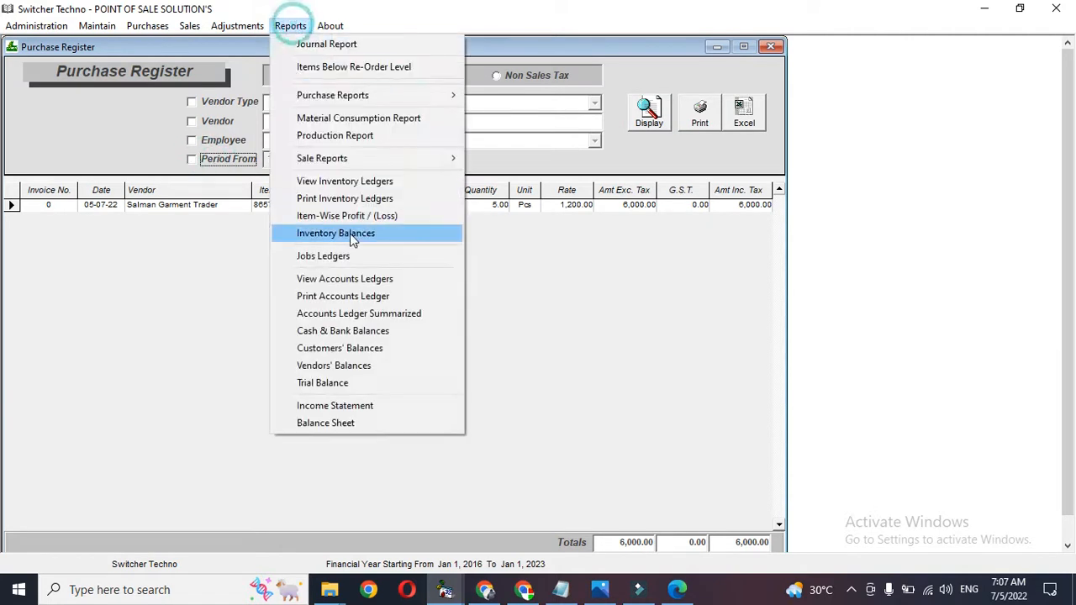
click(373, 366)
click(690, 94)
click(292, 26)
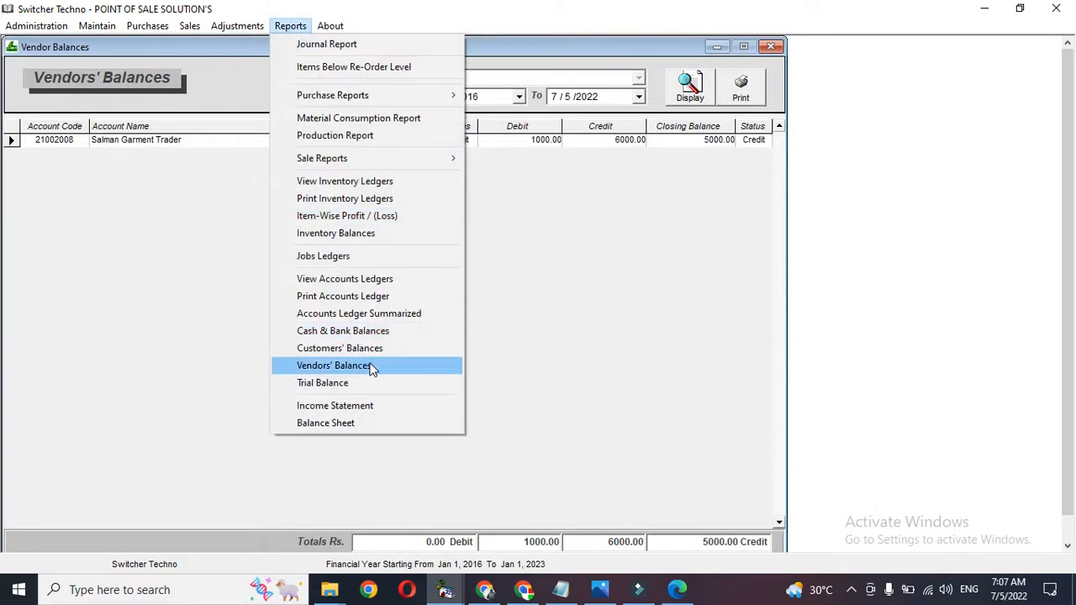
click(225, 353)
Close all open report windows to return to the main menu with the Daily Report summary.
click(771, 46)
click(772, 46)
click(772, 47)
click(771, 46)
click(771, 46)
click(773, 47)
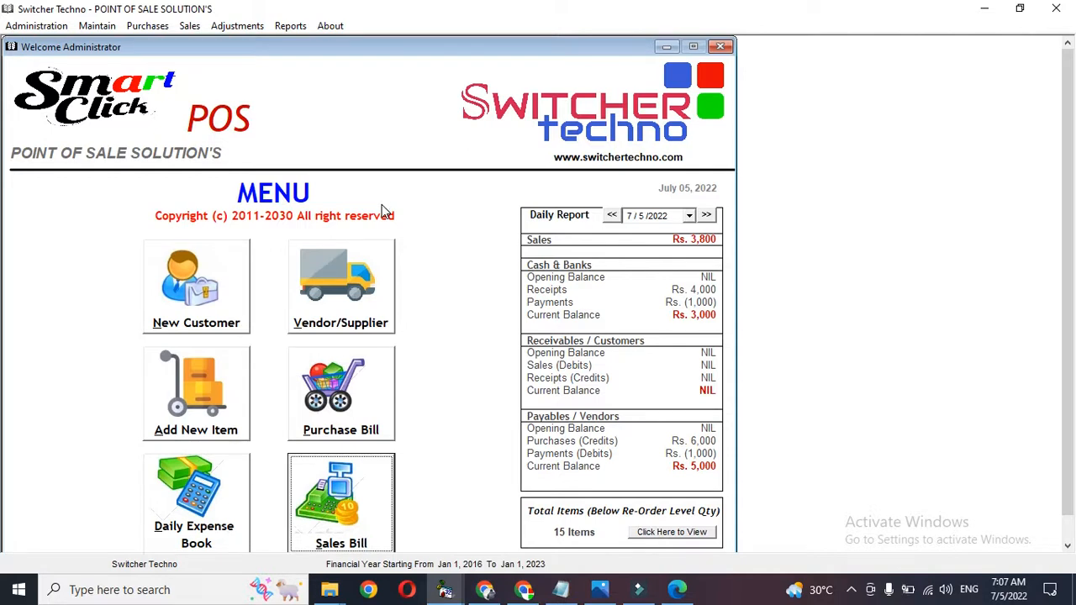
click(851, 589)
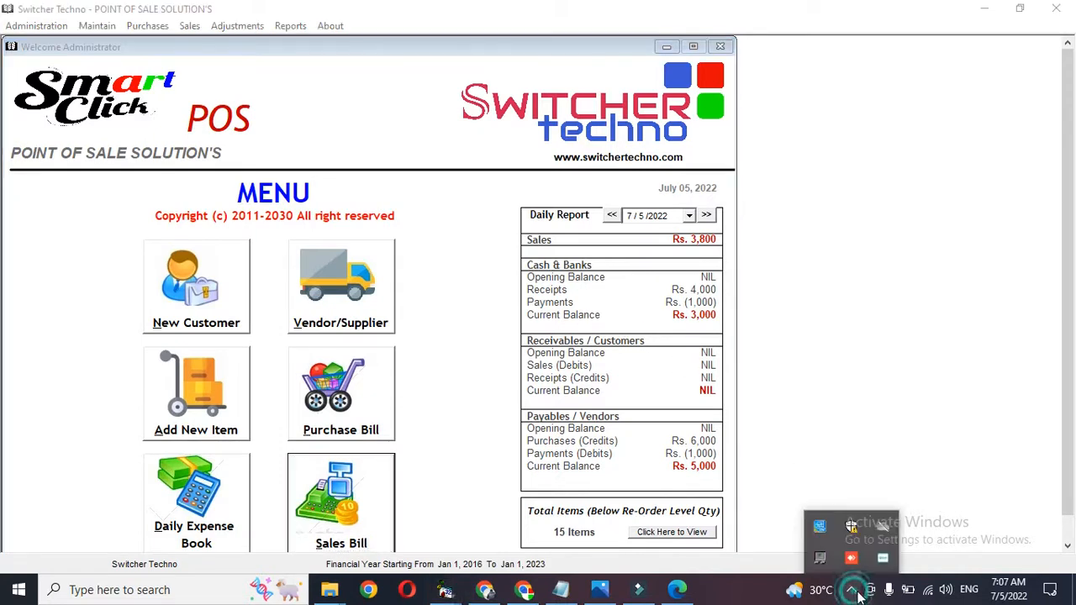